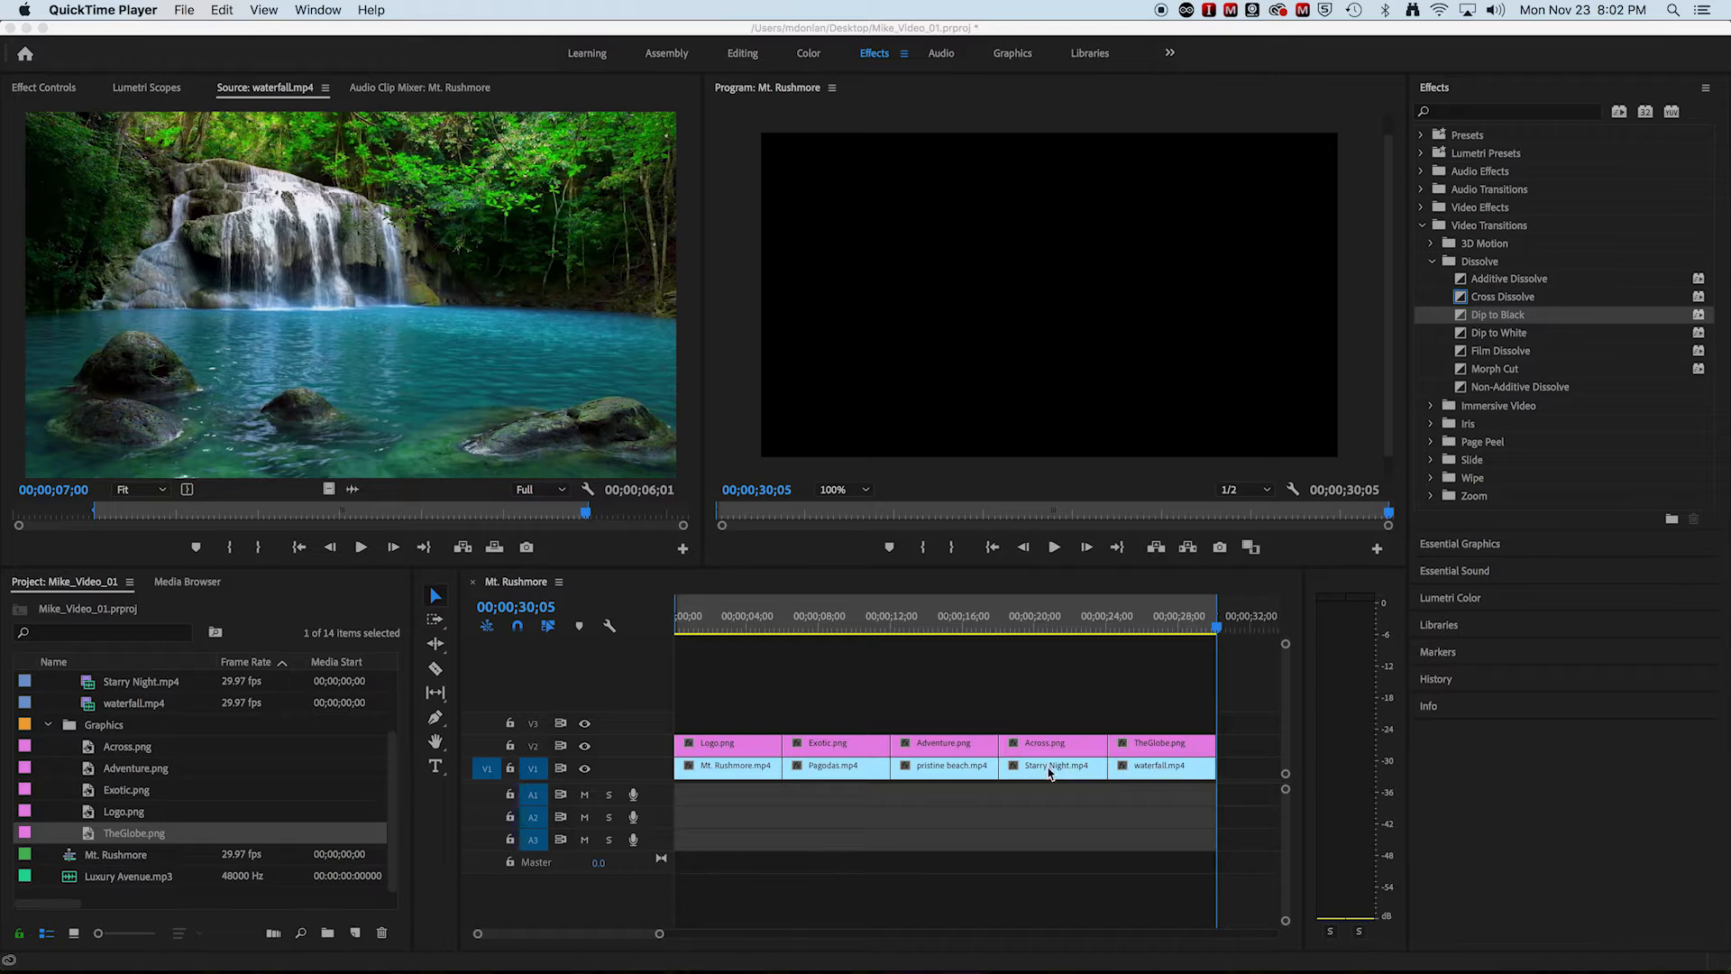
Step: Return the playhead to the sequence start and add a Cross Dissolve between Mt. Rushmore.mp4 and Pagodas.mp4 on V1
click(1214, 634)
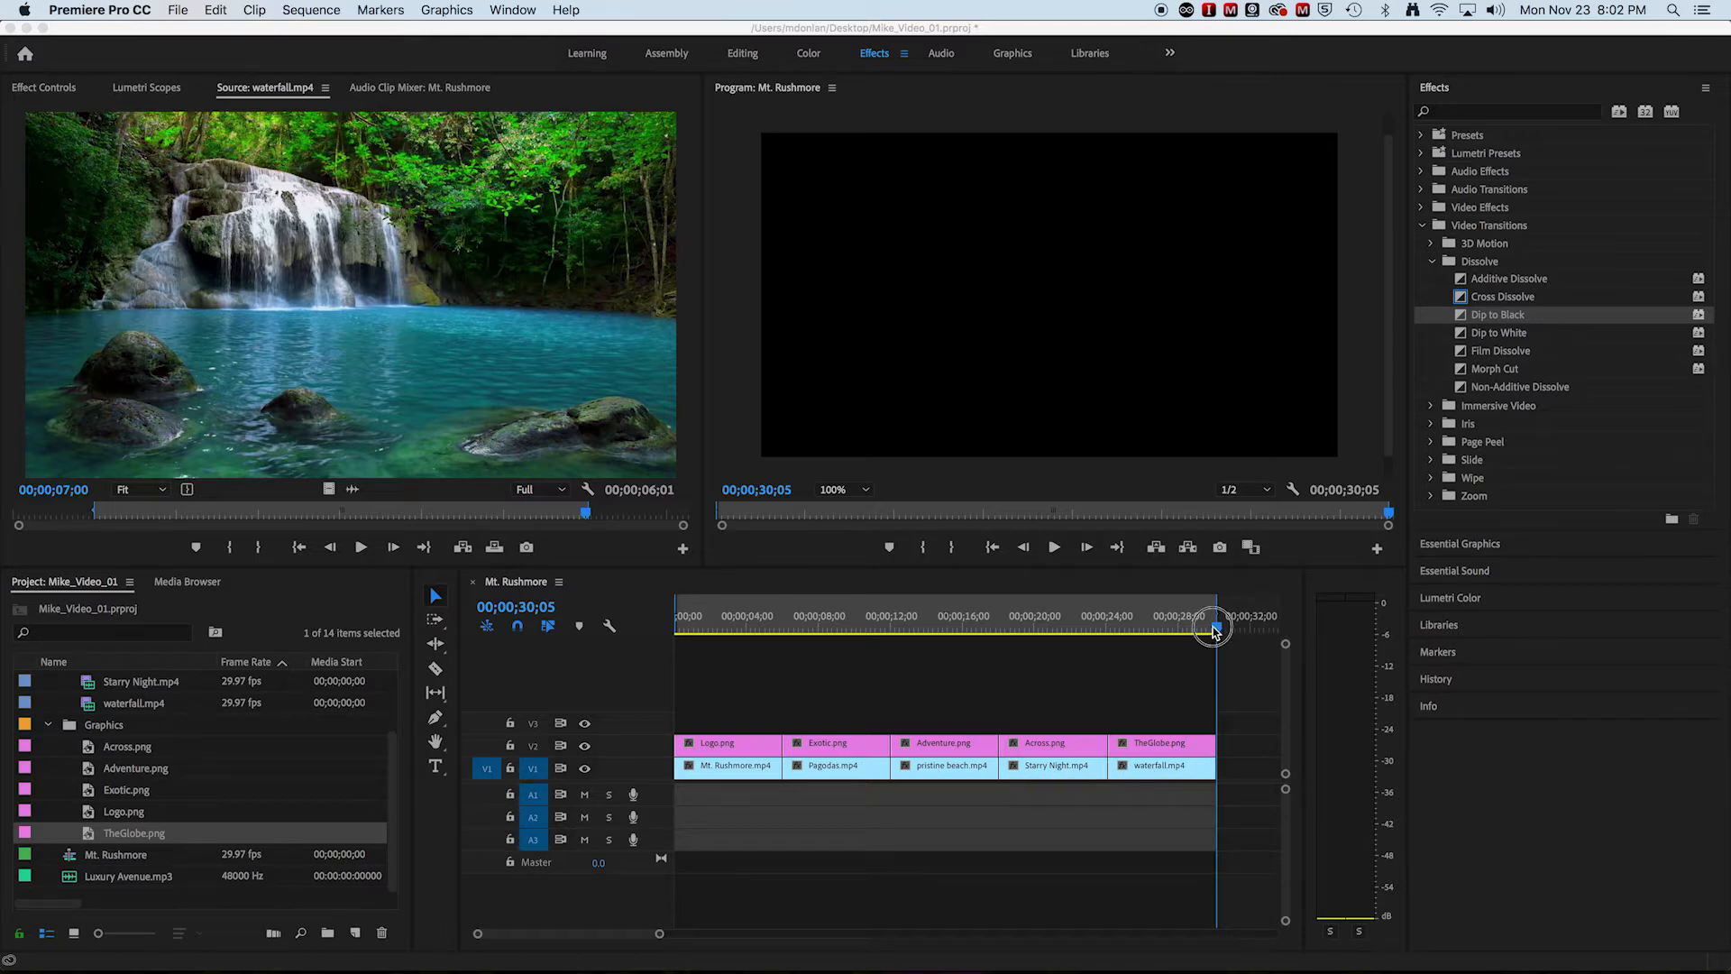
drag(1225, 634, 683, 641)
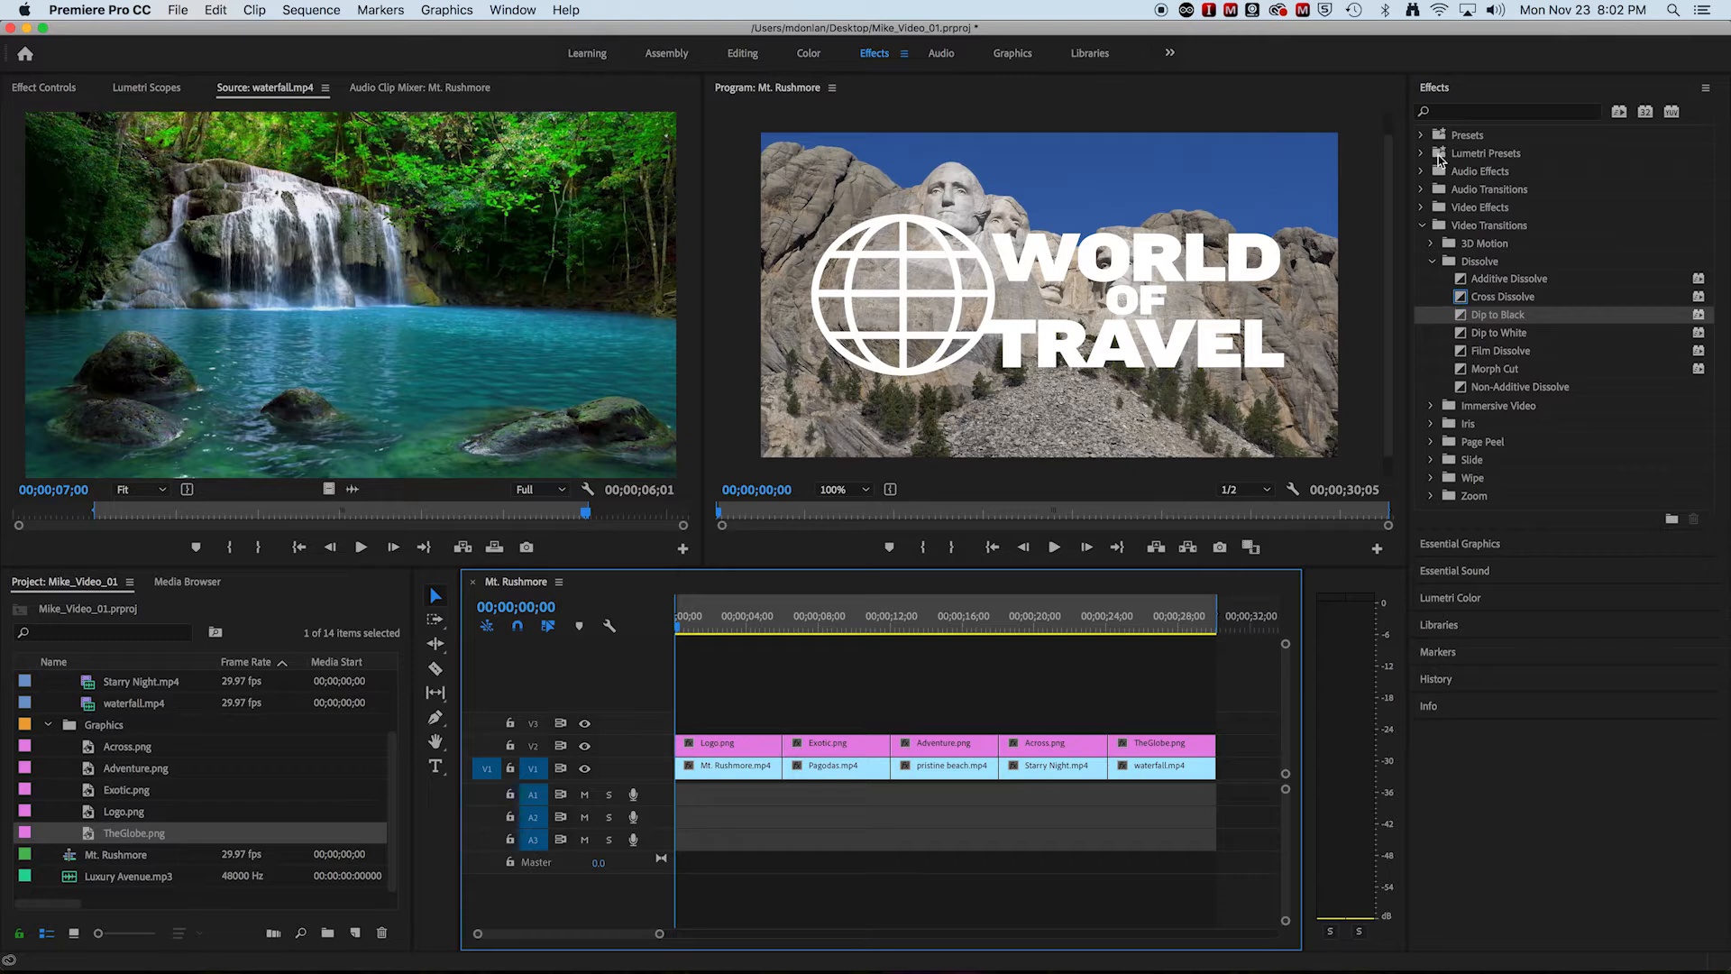
click(1422, 224)
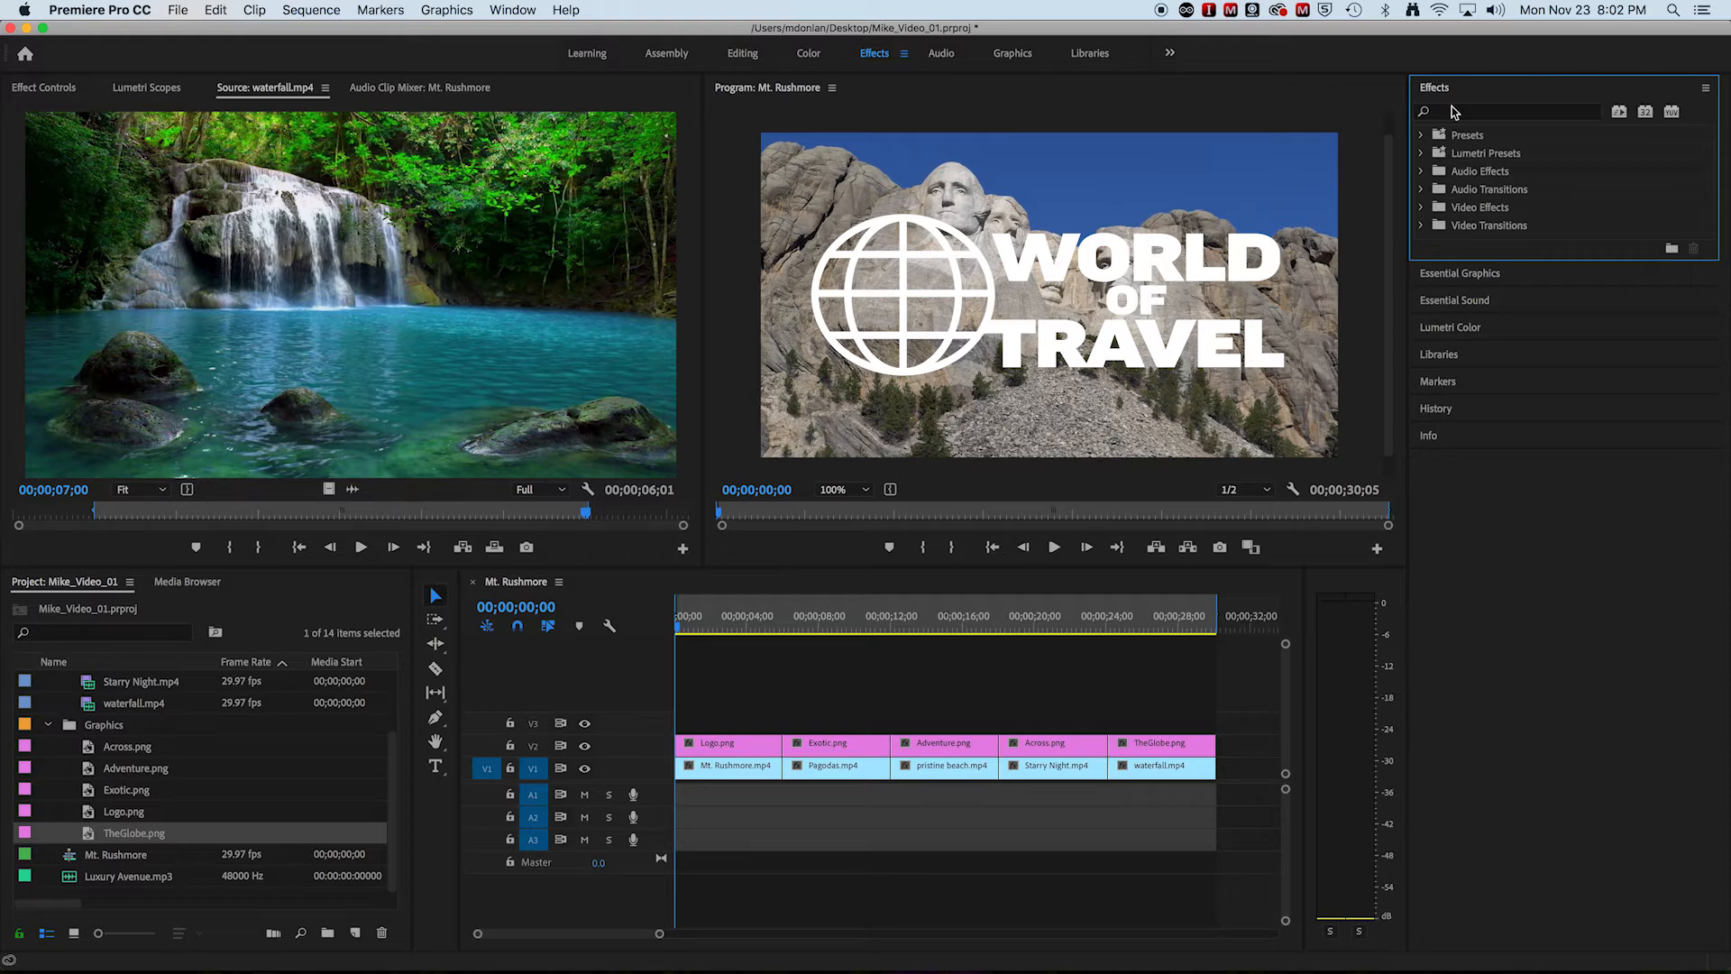
click(1421, 226)
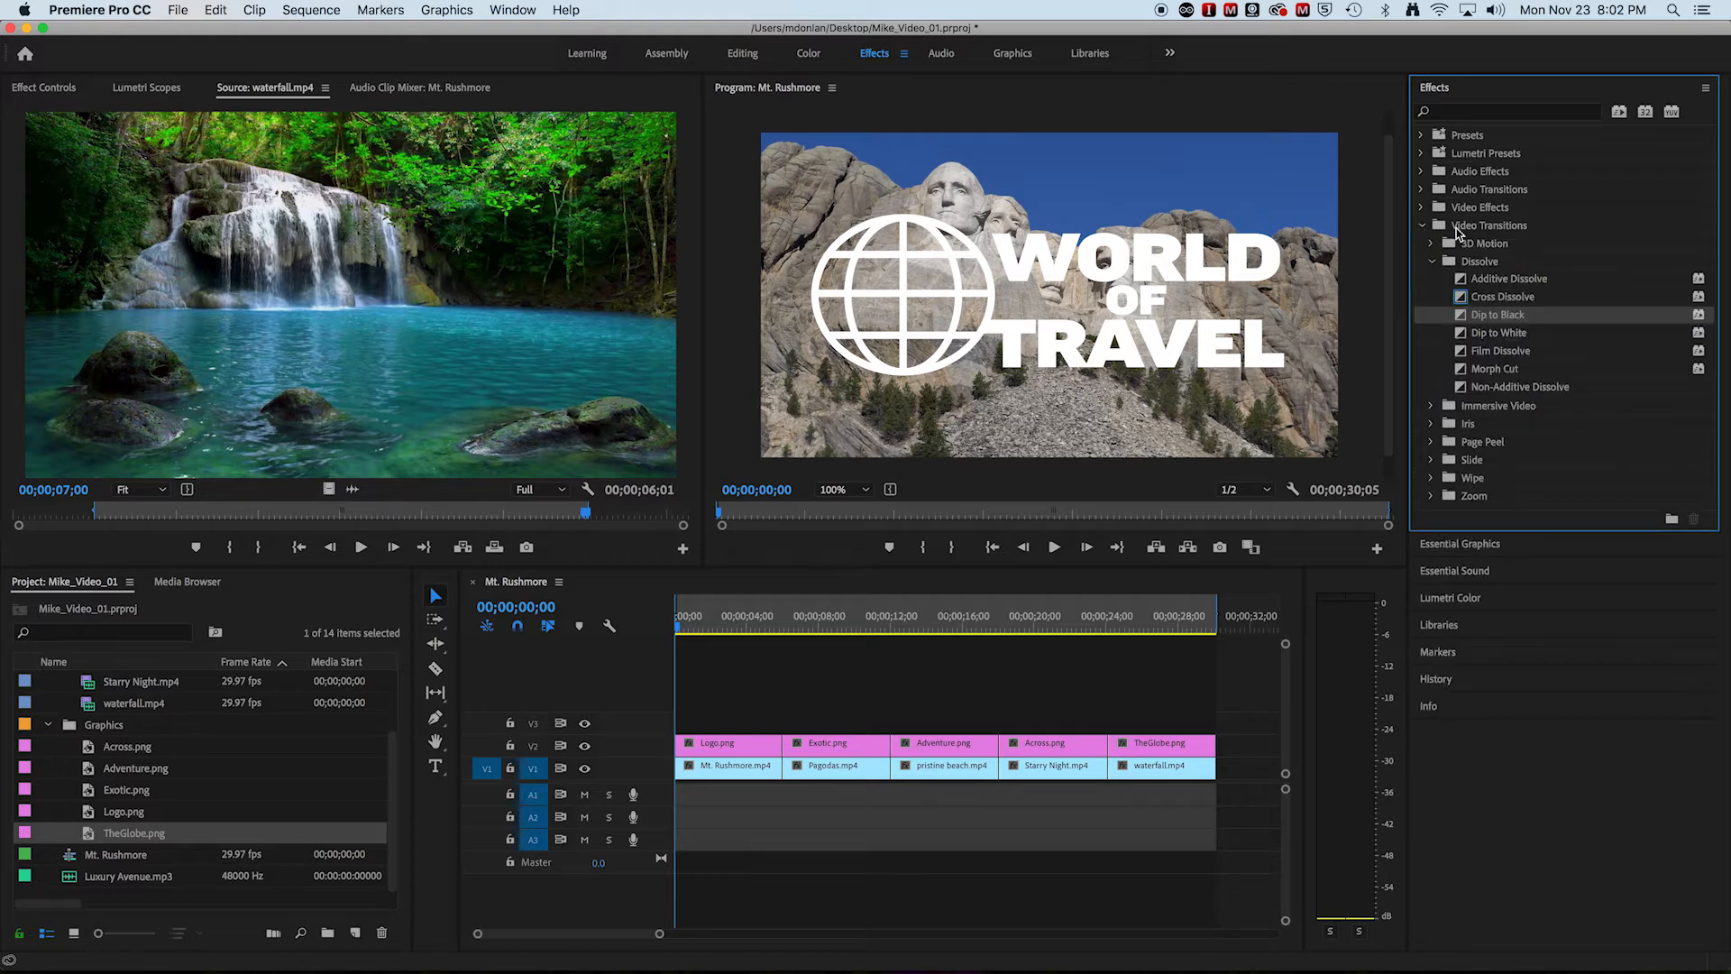
click(1433, 262)
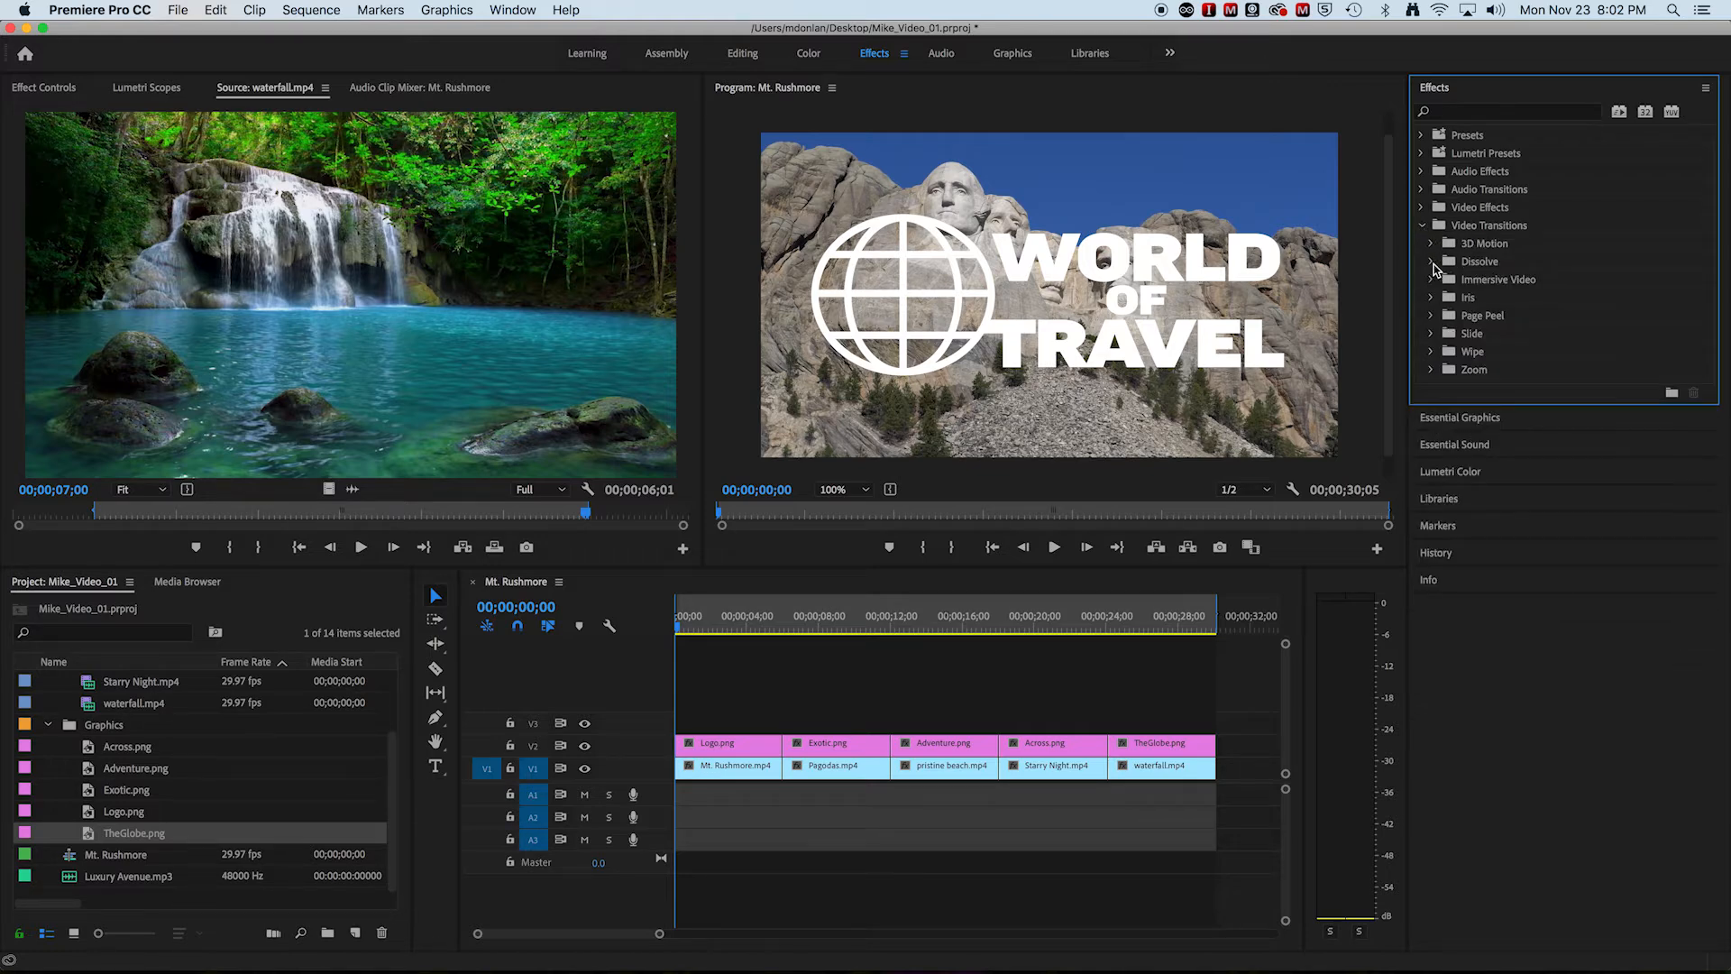
click(1432, 262)
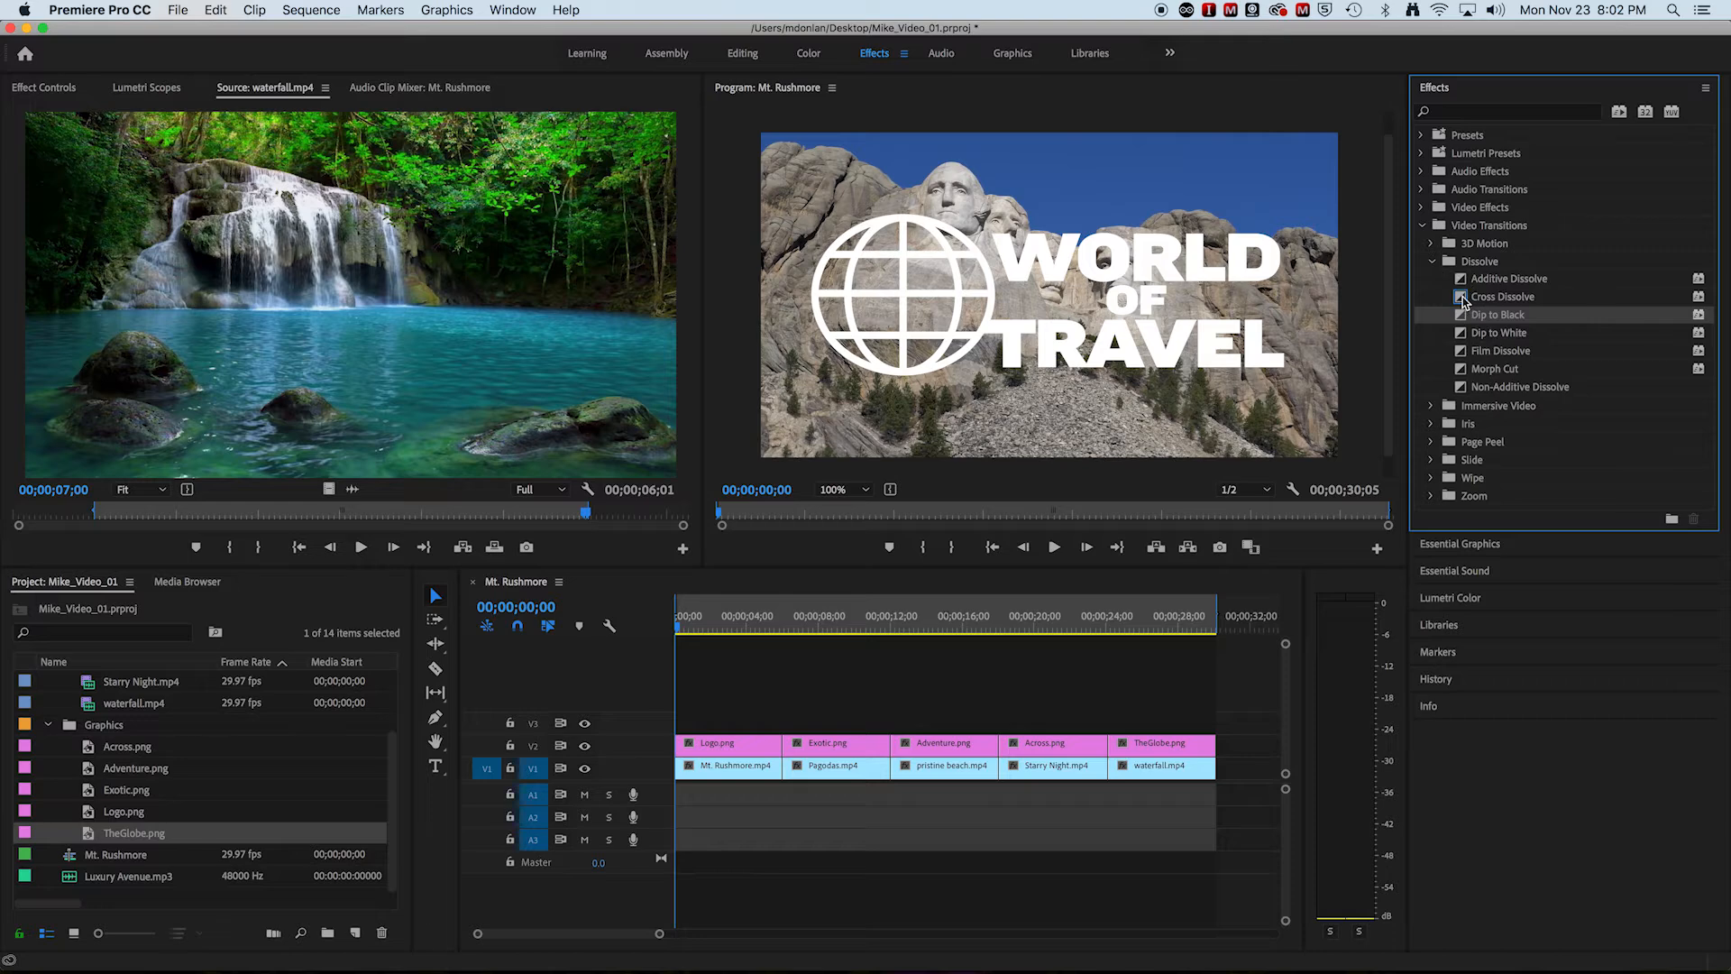
click(1460, 298)
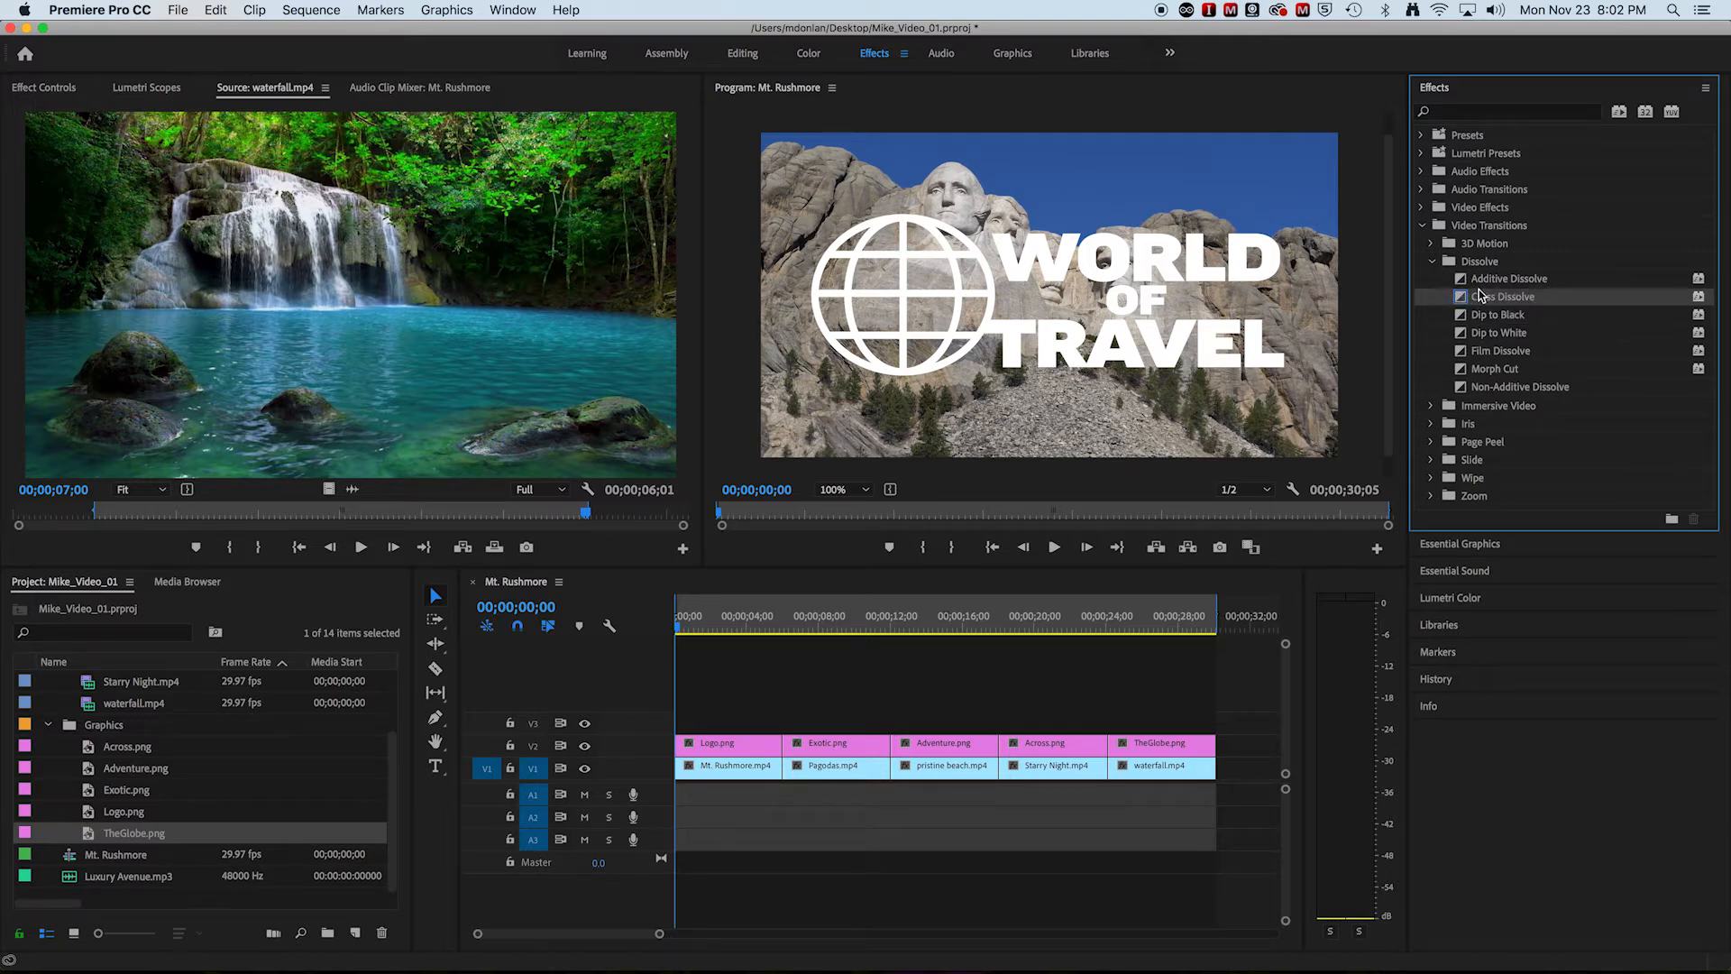
drag(1479, 290, 781, 770)
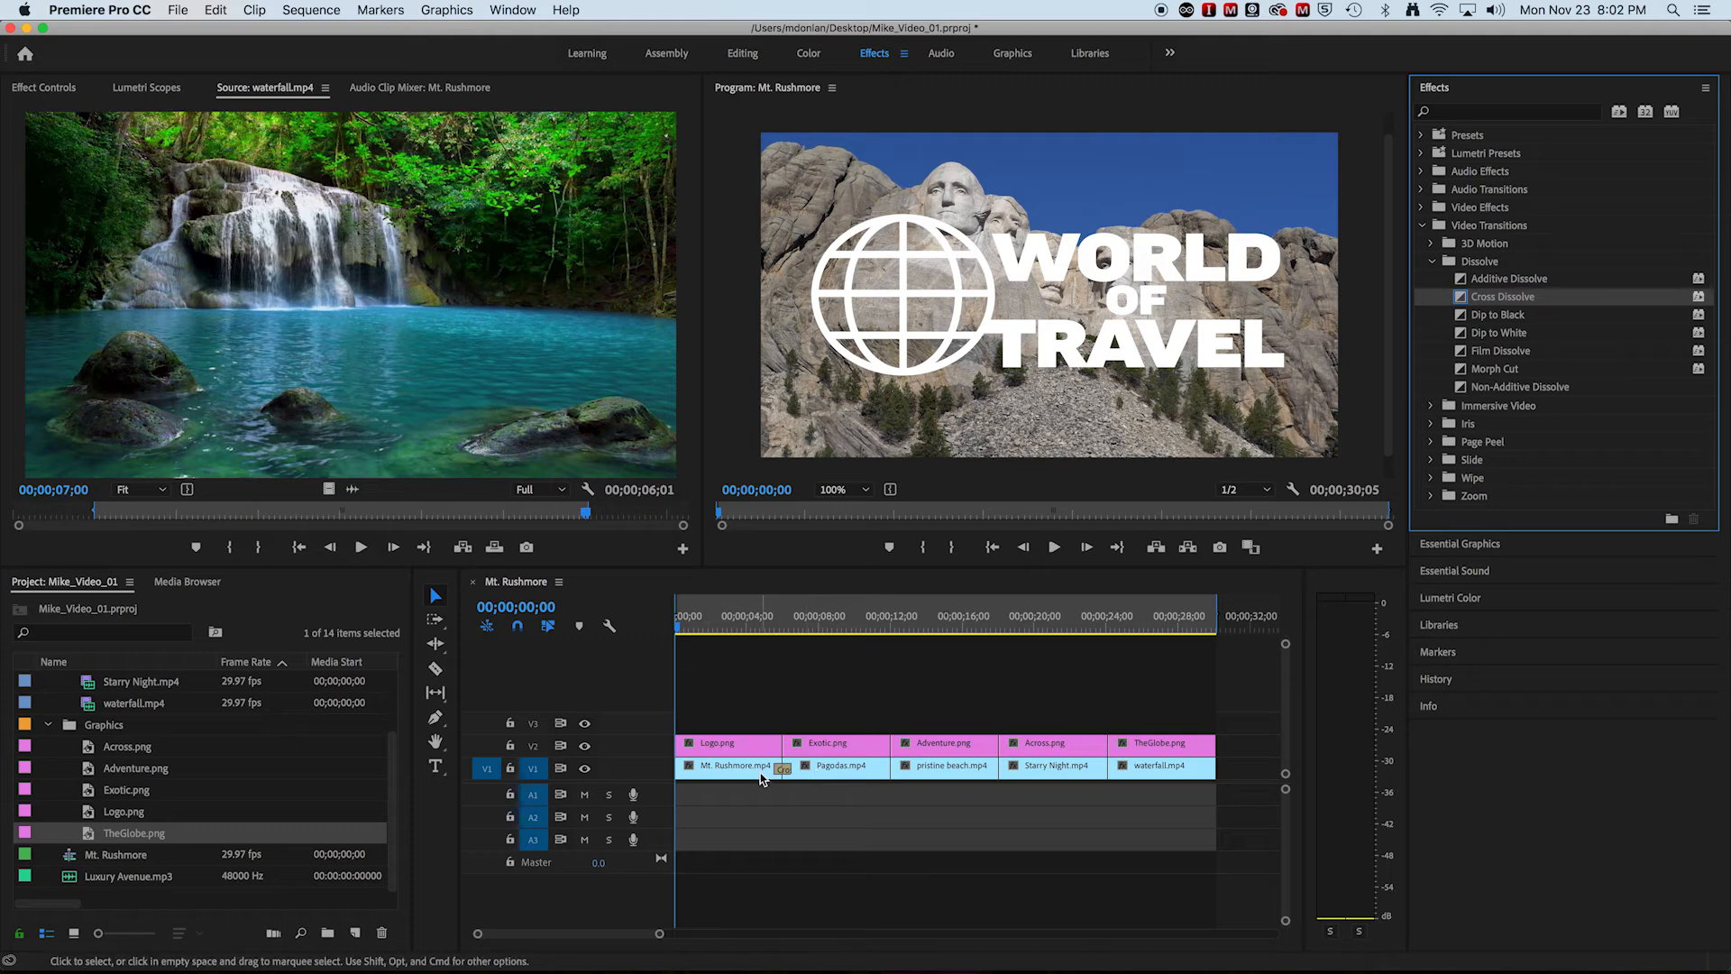
Step: Scrub the playhead to 00;00;06;01 to check the blend between Mt. Rushmore.mp4 and Pagodas.mp4
drag(660, 941, 620, 939)
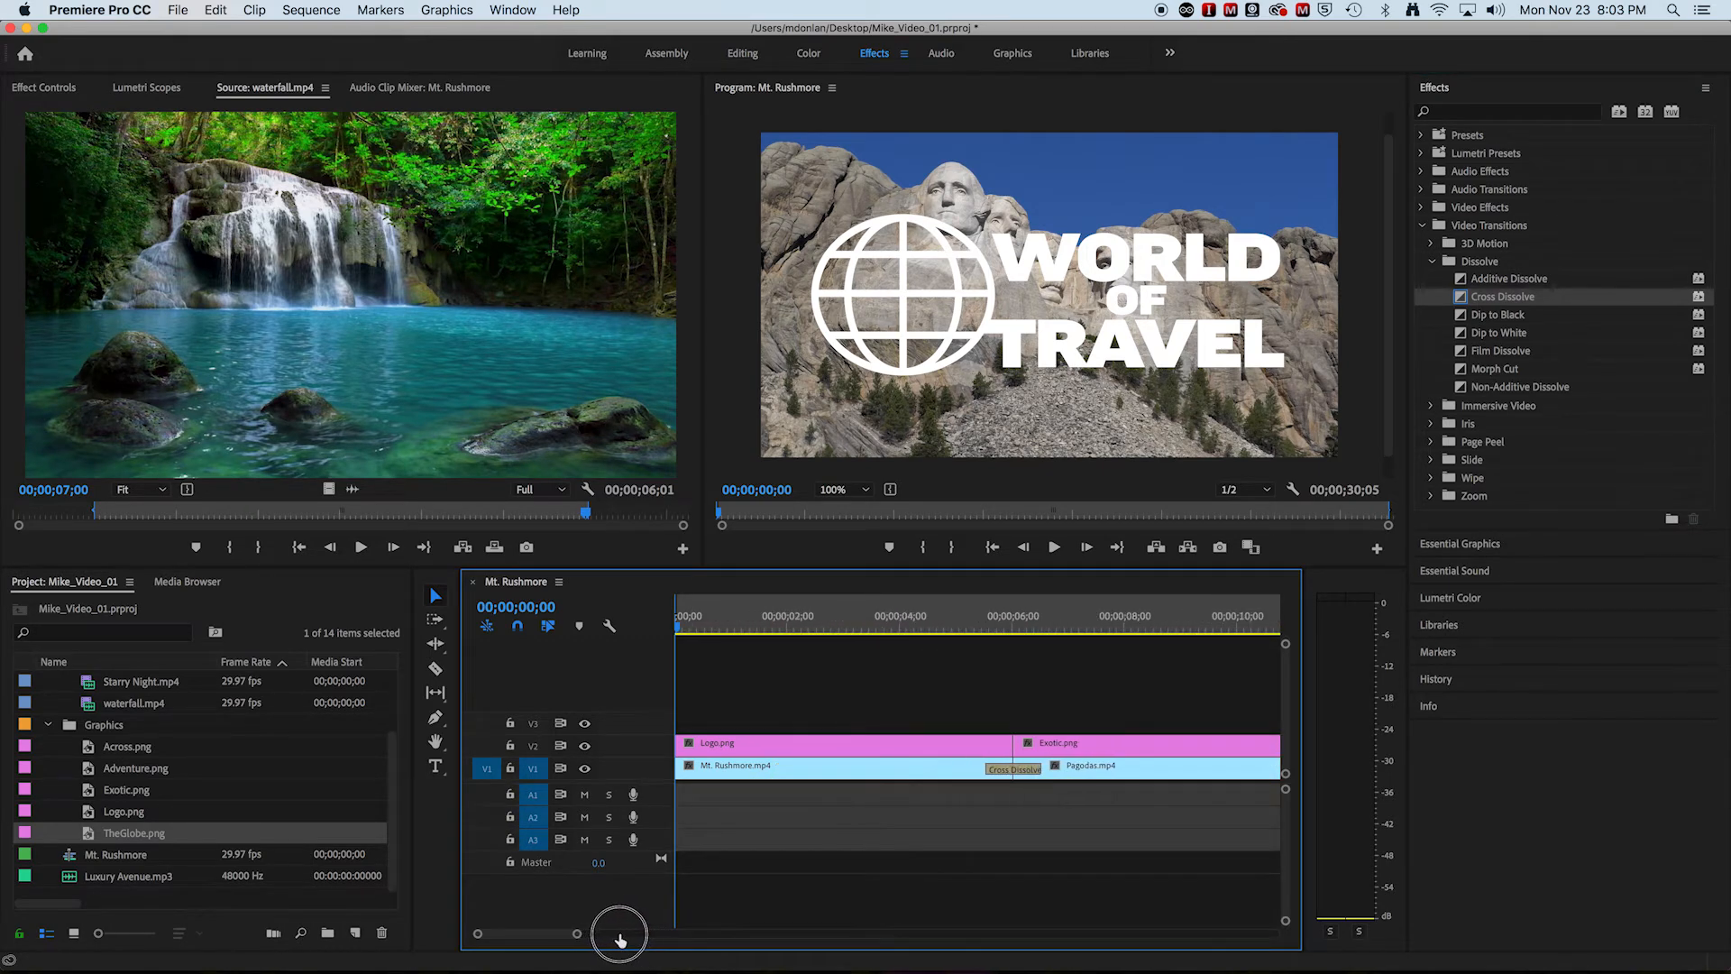
drag(679, 625, 1010, 643)
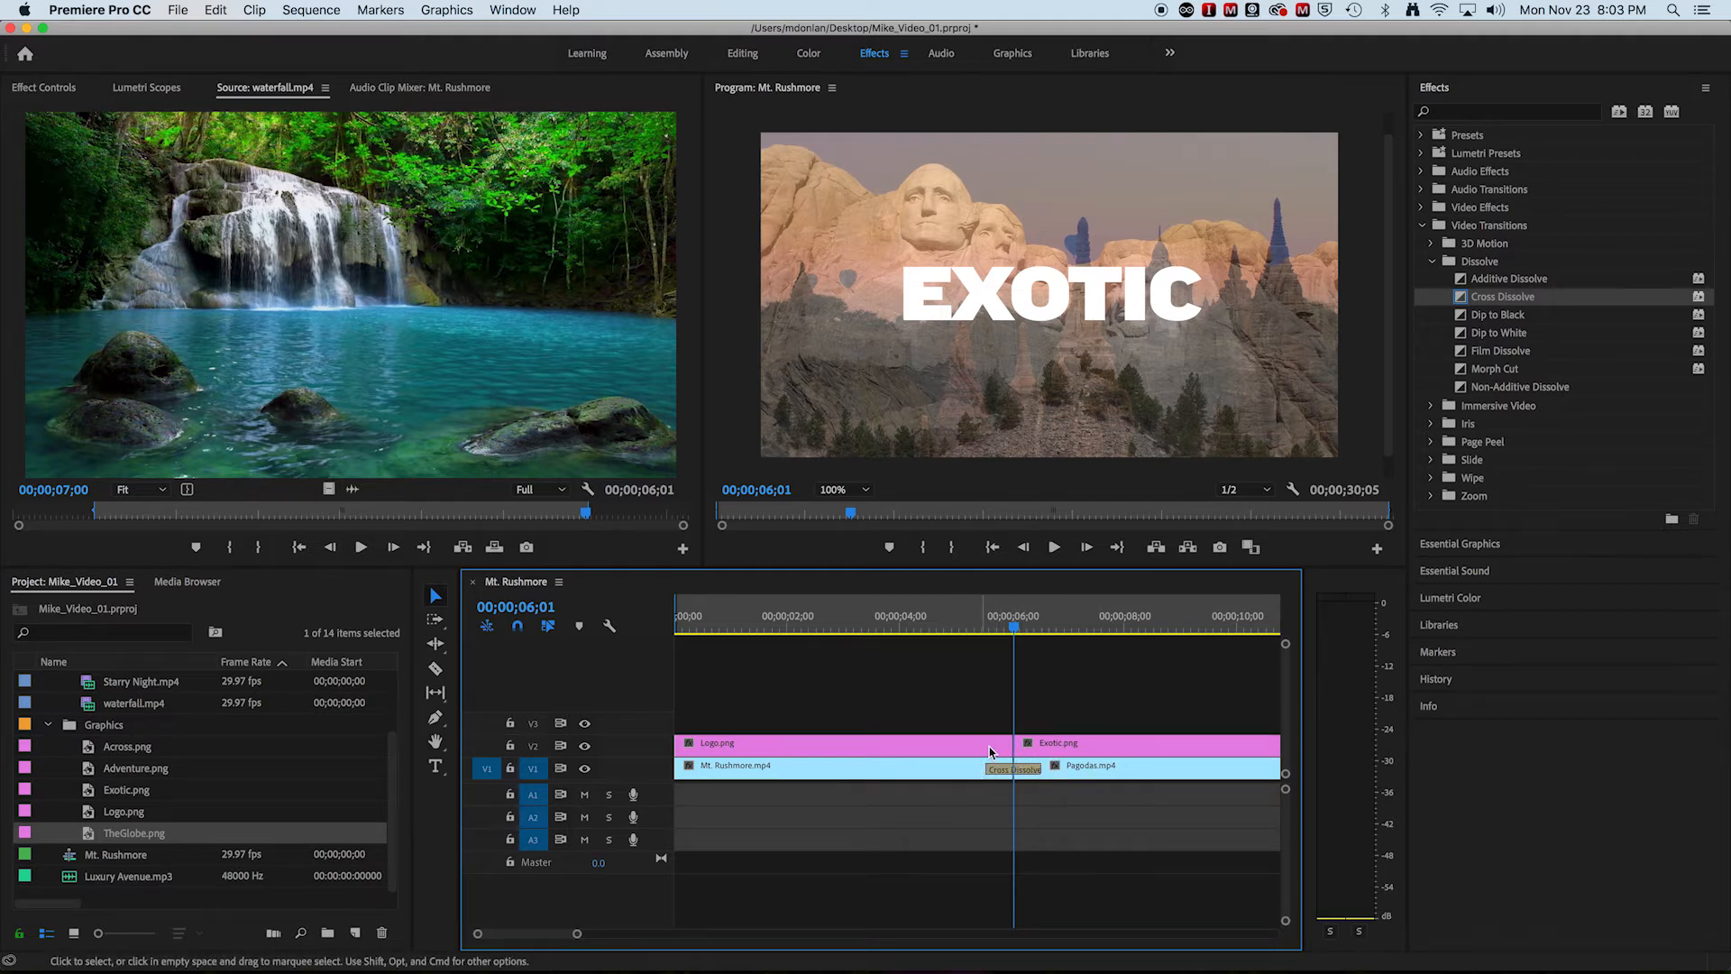
click(577, 935)
drag(577, 939, 657, 938)
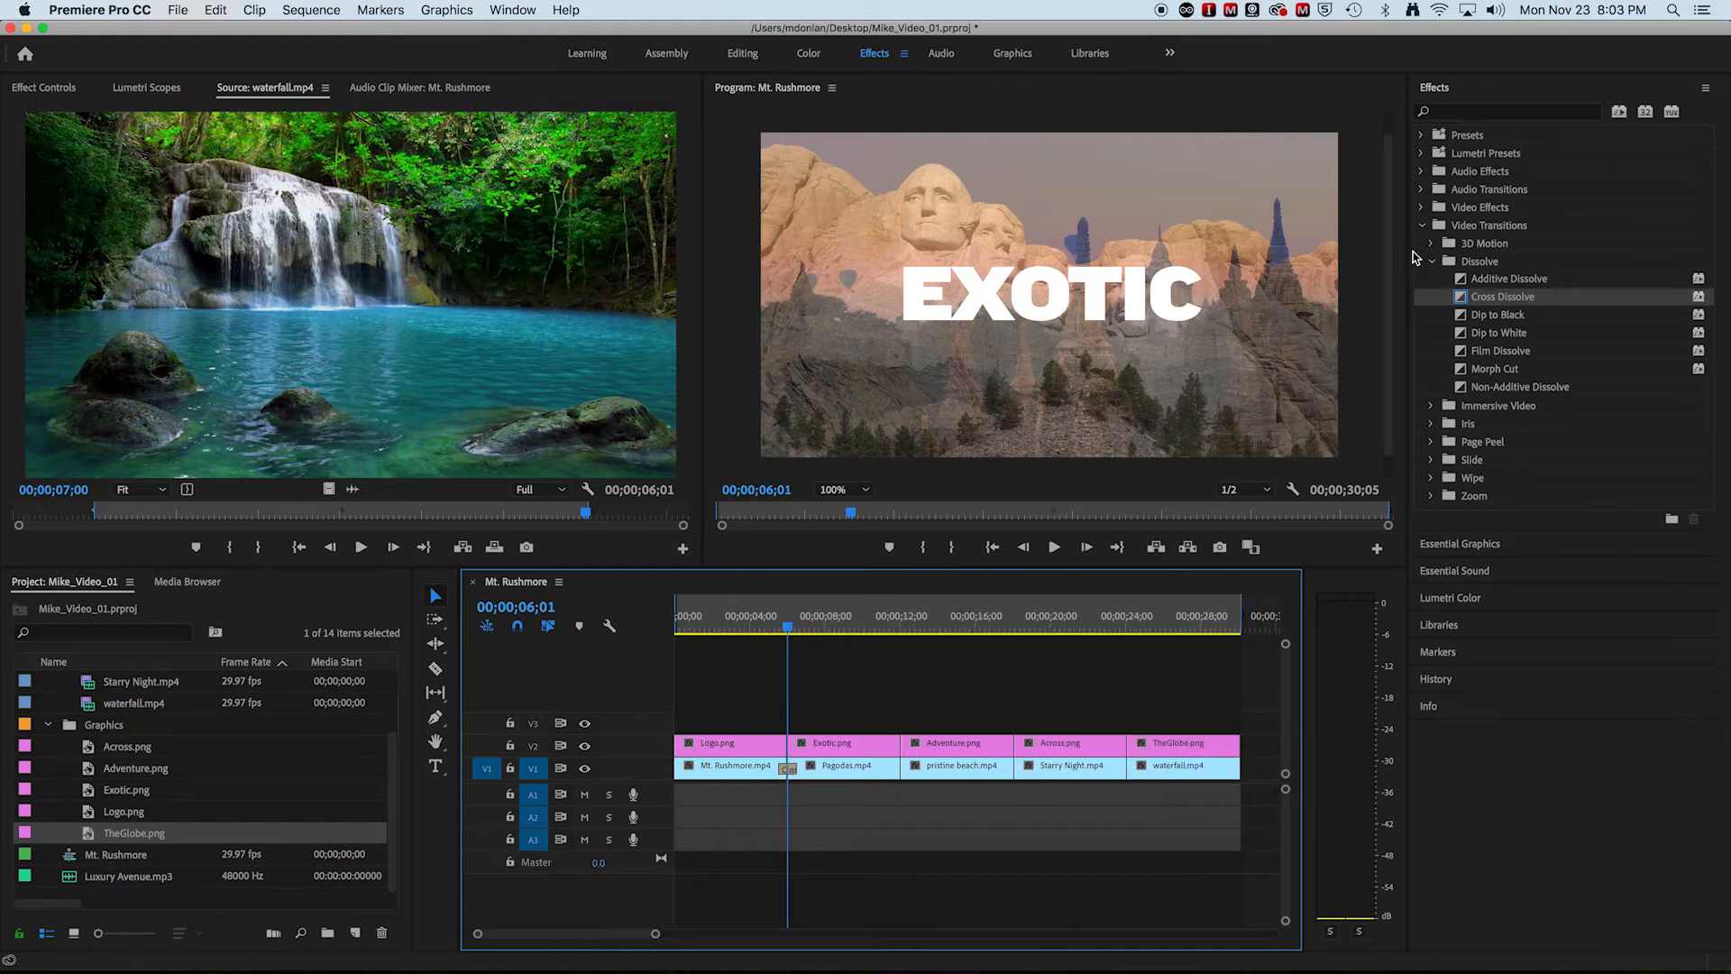
Step: Add Cross Dissolves at the three remaining V1 cuts, between Pagodas, pristine beach, Starry Night and waterfall
drag(1463, 301, 900, 766)
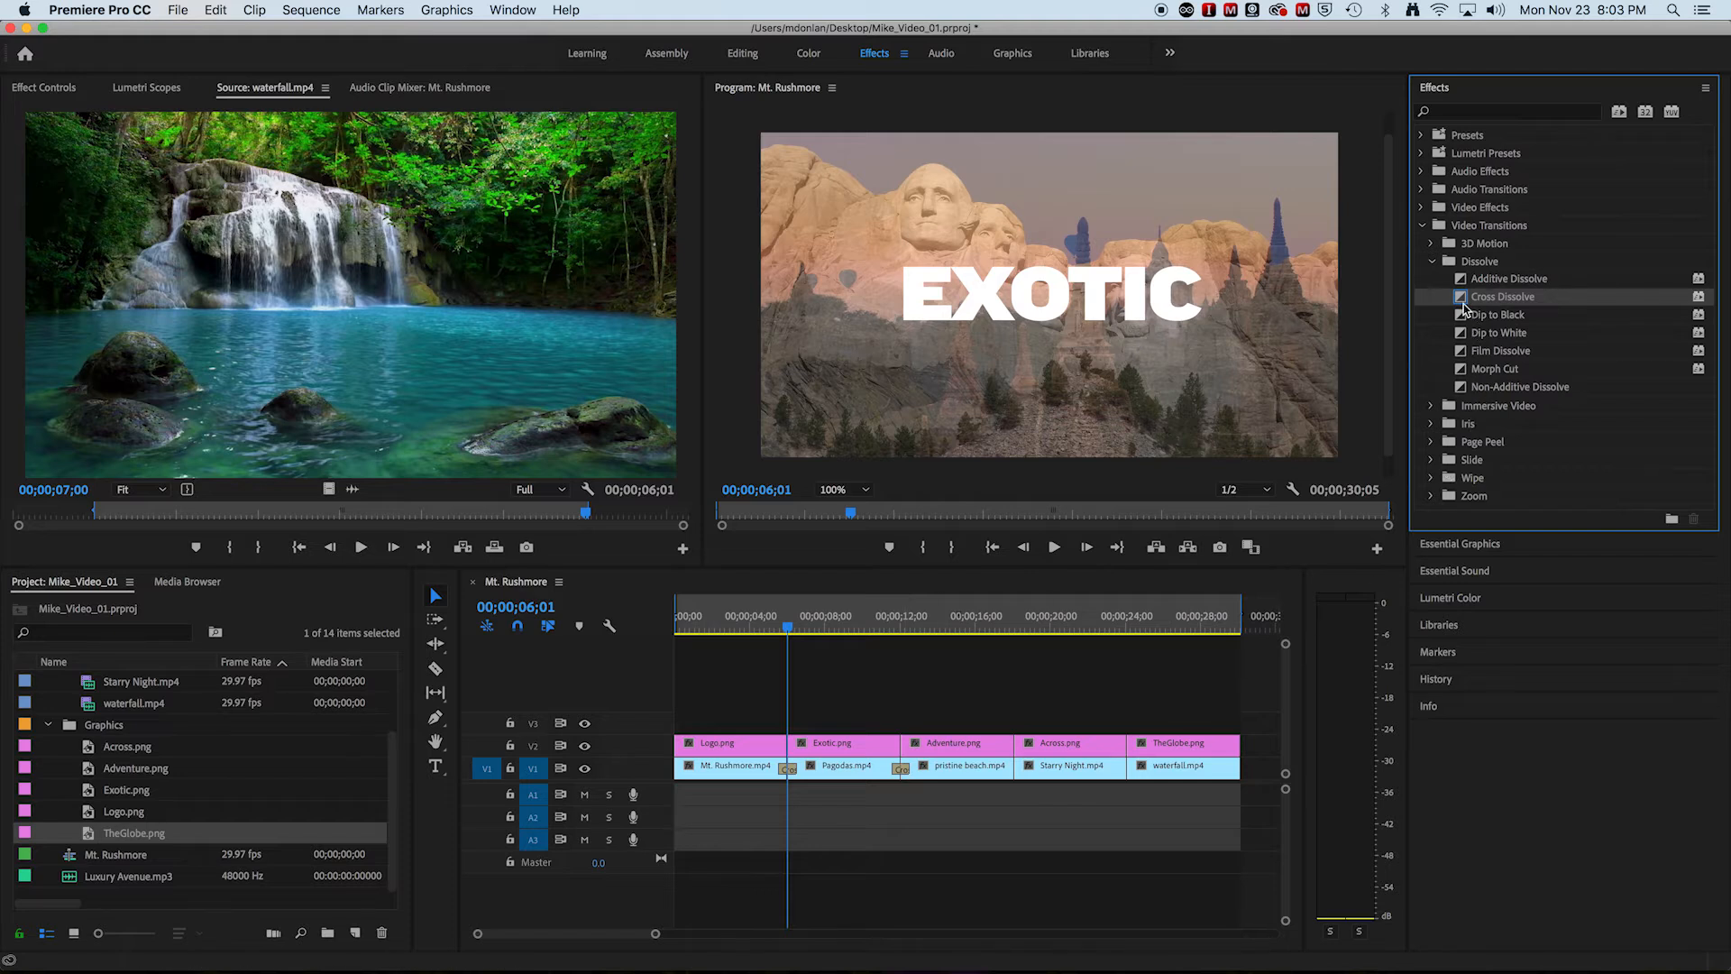
drag(1461, 302, 1015, 767)
drag(1472, 307, 1127, 770)
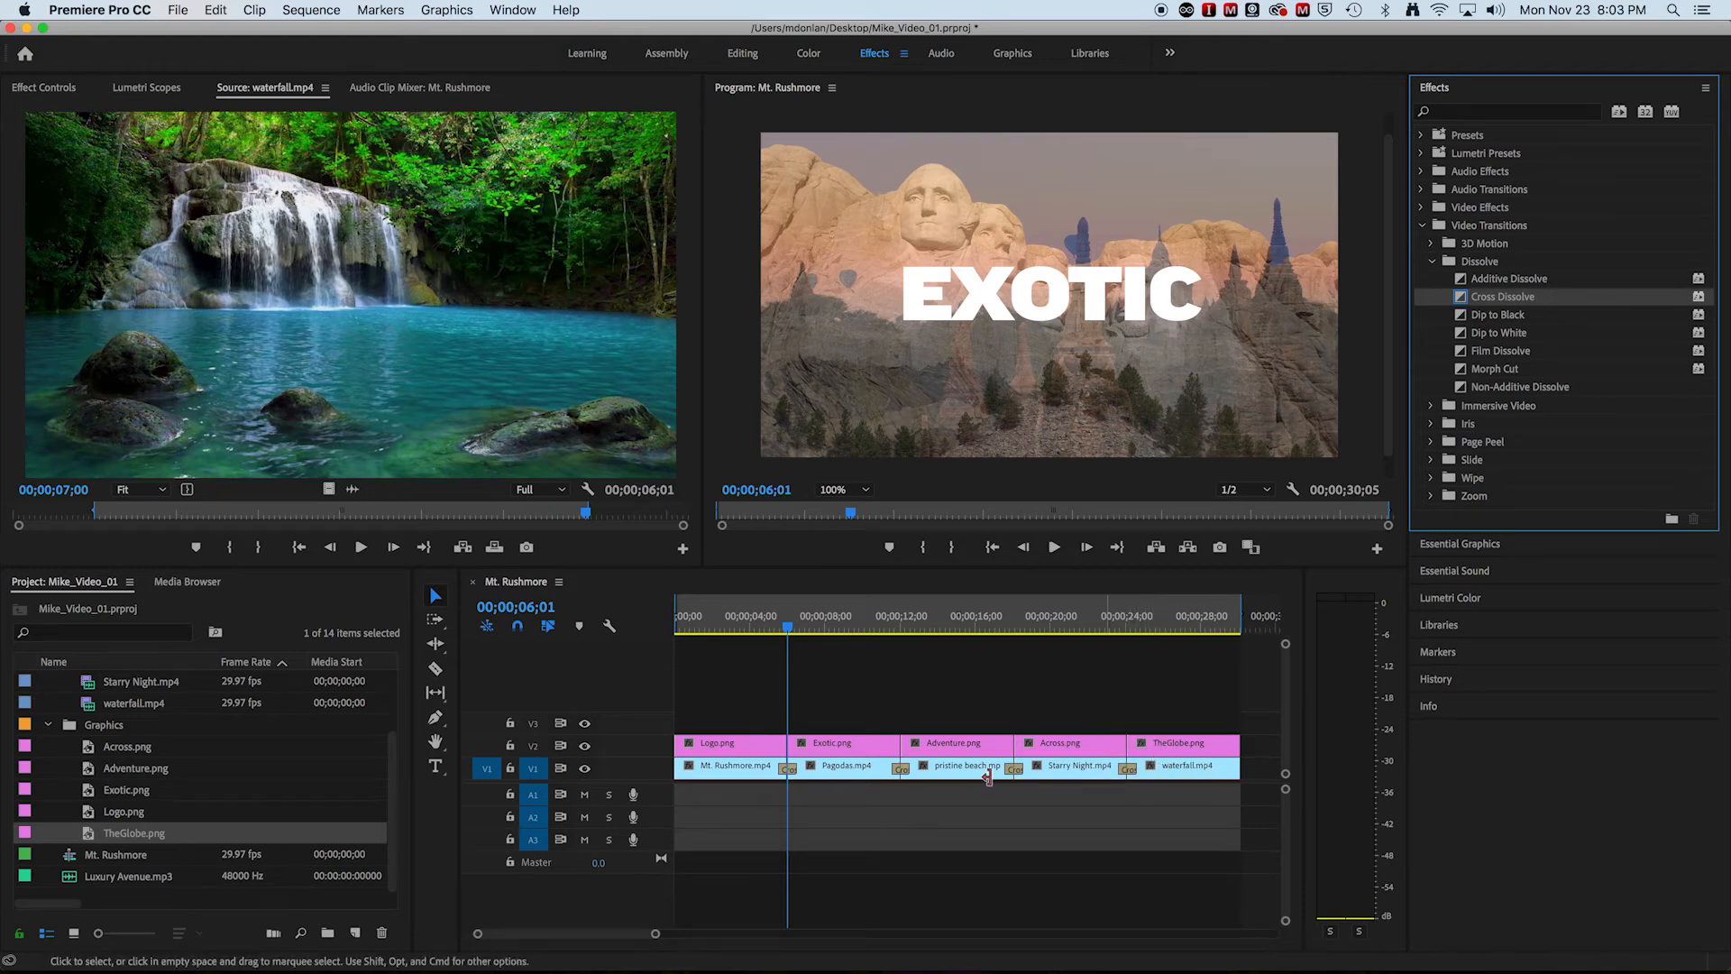
Step: Play the sequence from 00;00;04;02 to review the V1 dissolves, and return the playhead to the sequence start
drag(790, 643, 750, 631)
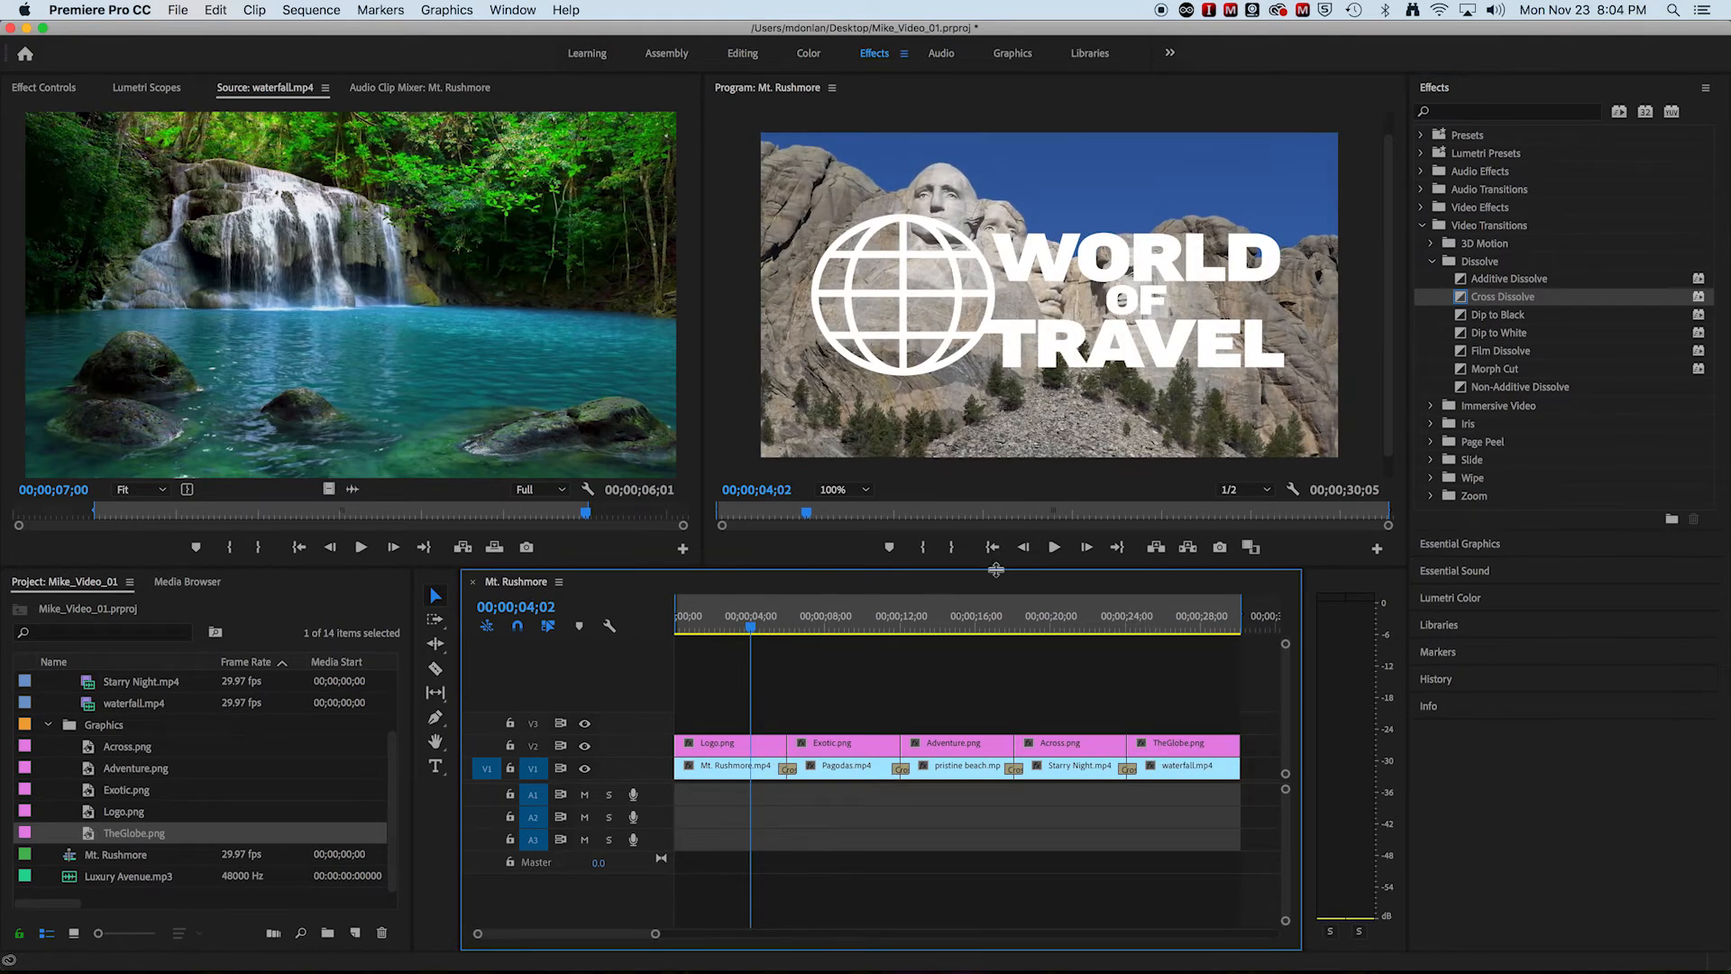
click(1054, 550)
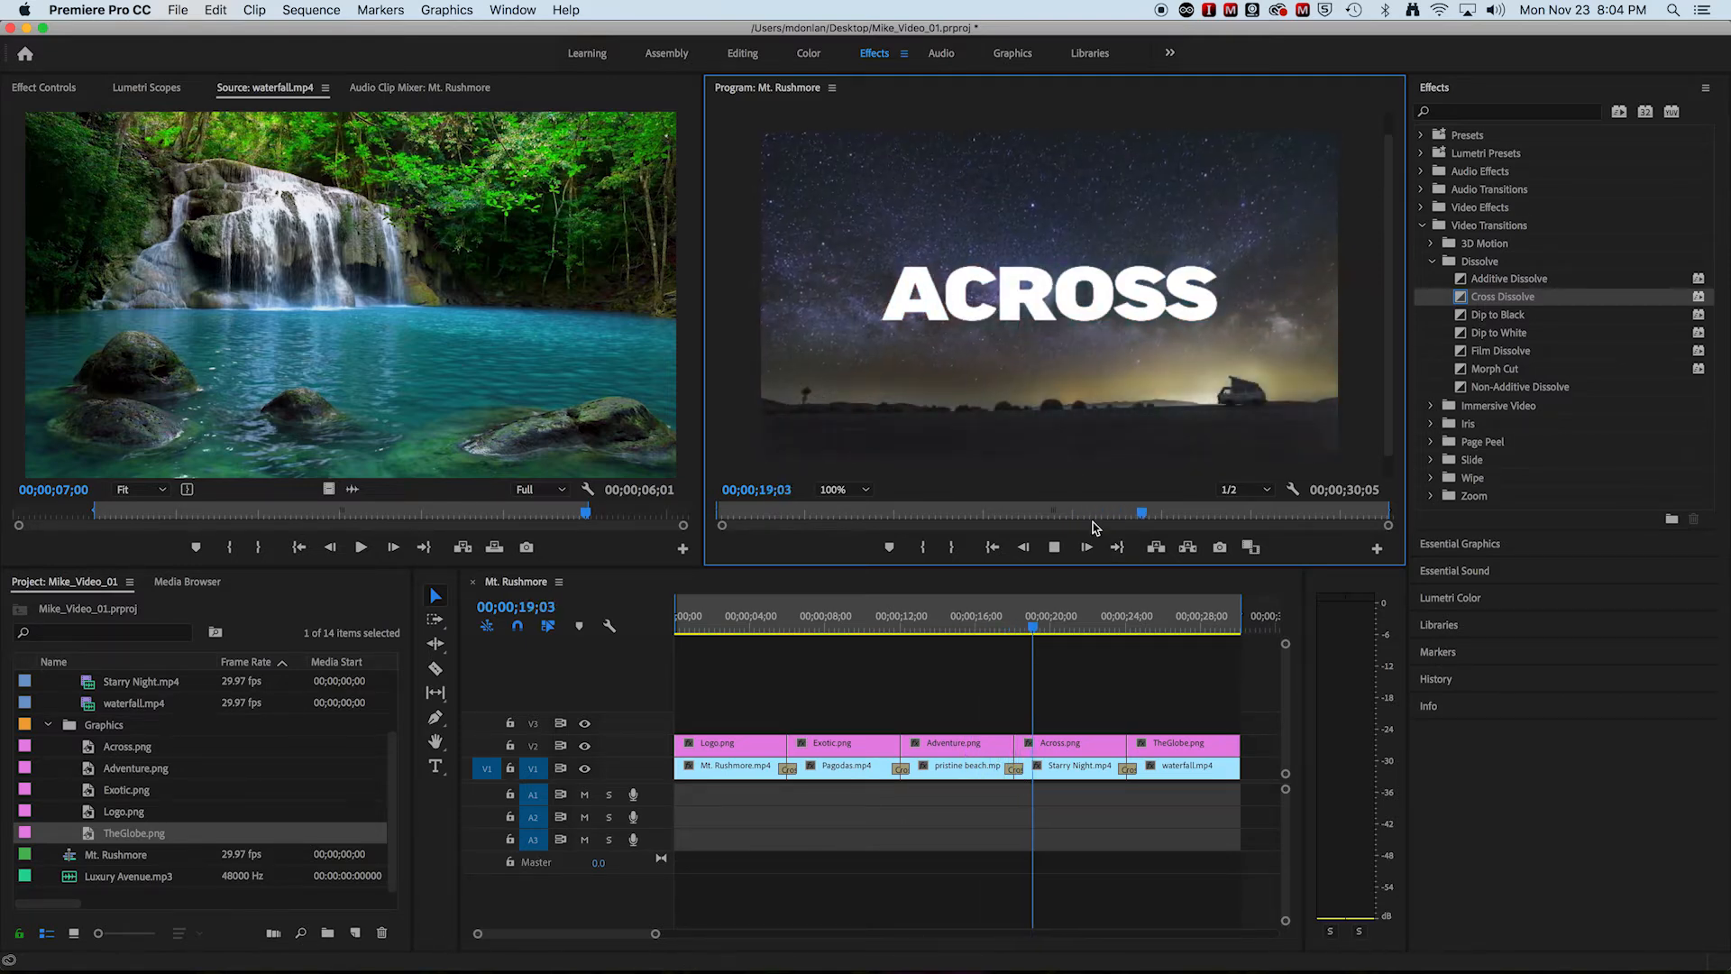
click(1055, 548)
drag(1046, 626, 667, 646)
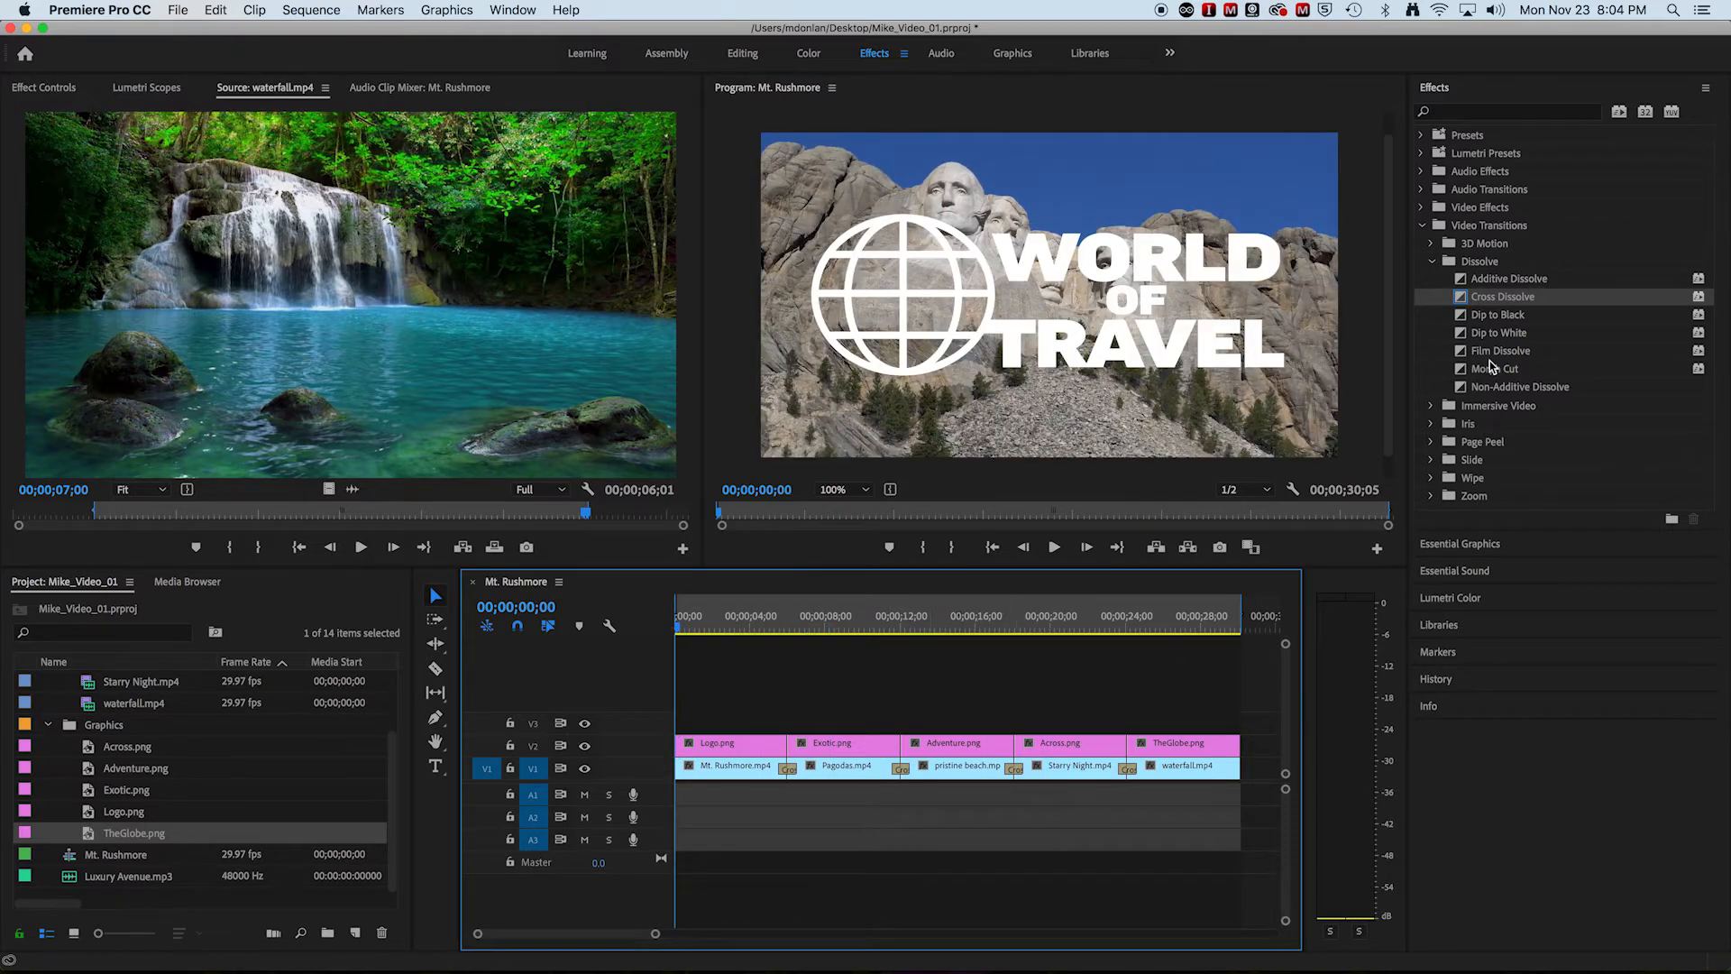
Step: Add Cross Dissolves at all four cuts between the V2 graphics, from Logo.png to TheGlobe.png, and play the sequence from the start
drag(1464, 302, 789, 748)
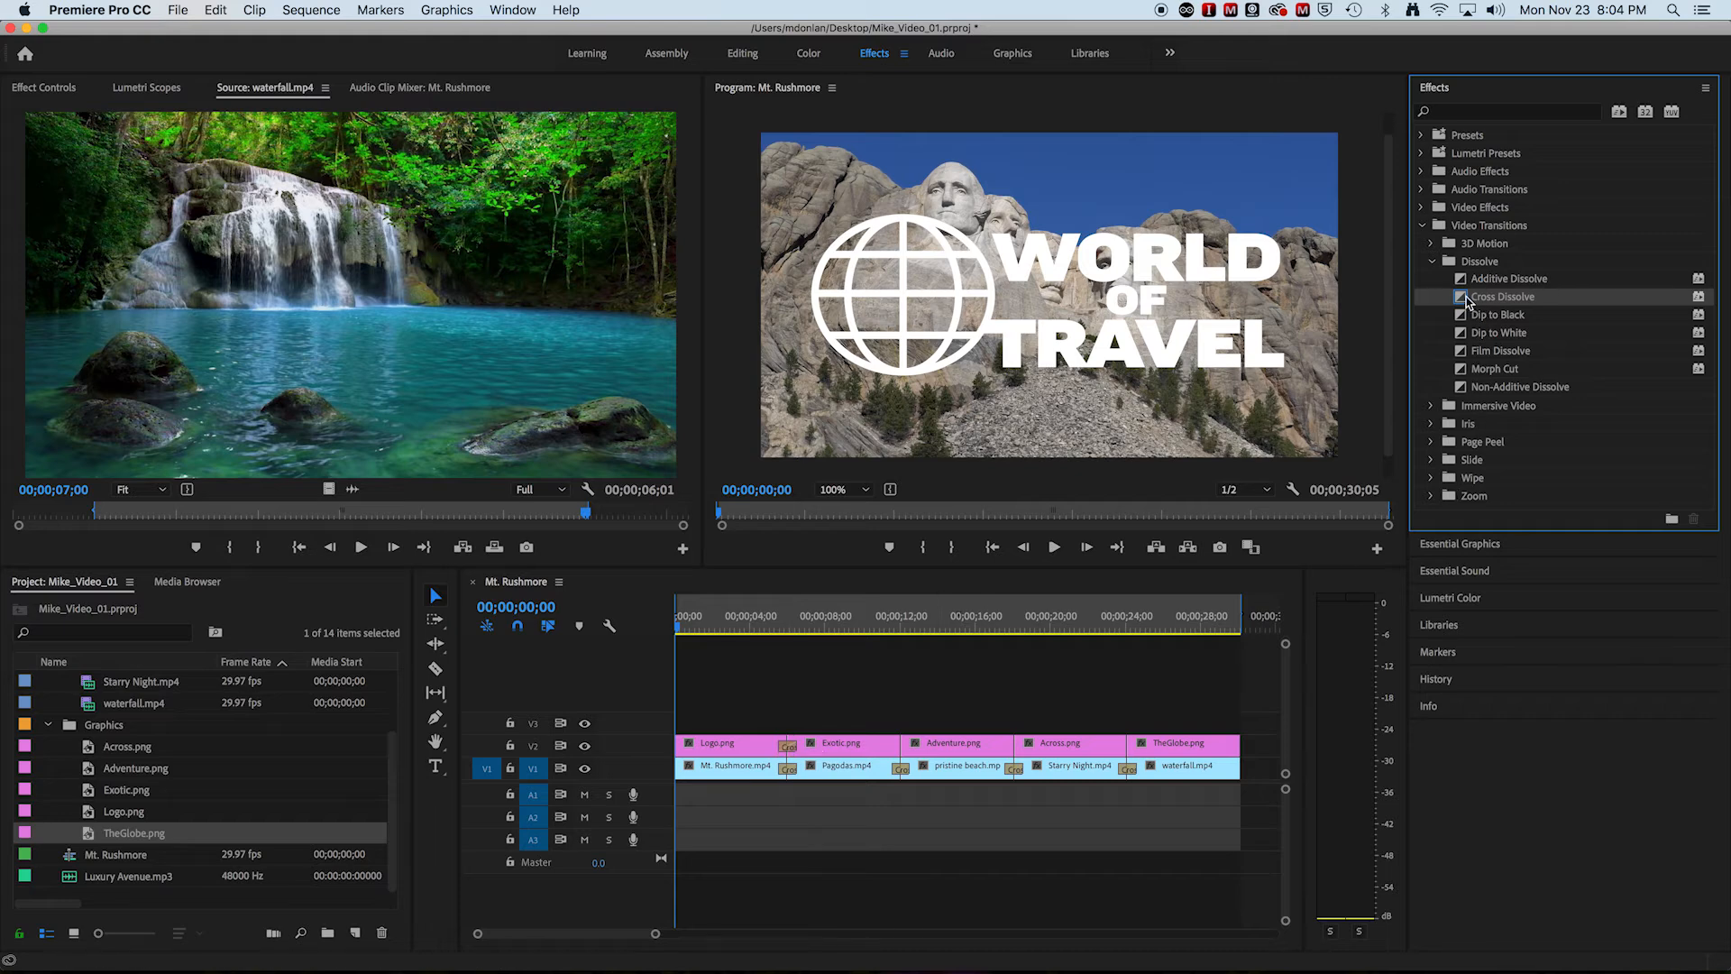
drag(1465, 303, 900, 745)
drag(1465, 305, 1014, 739)
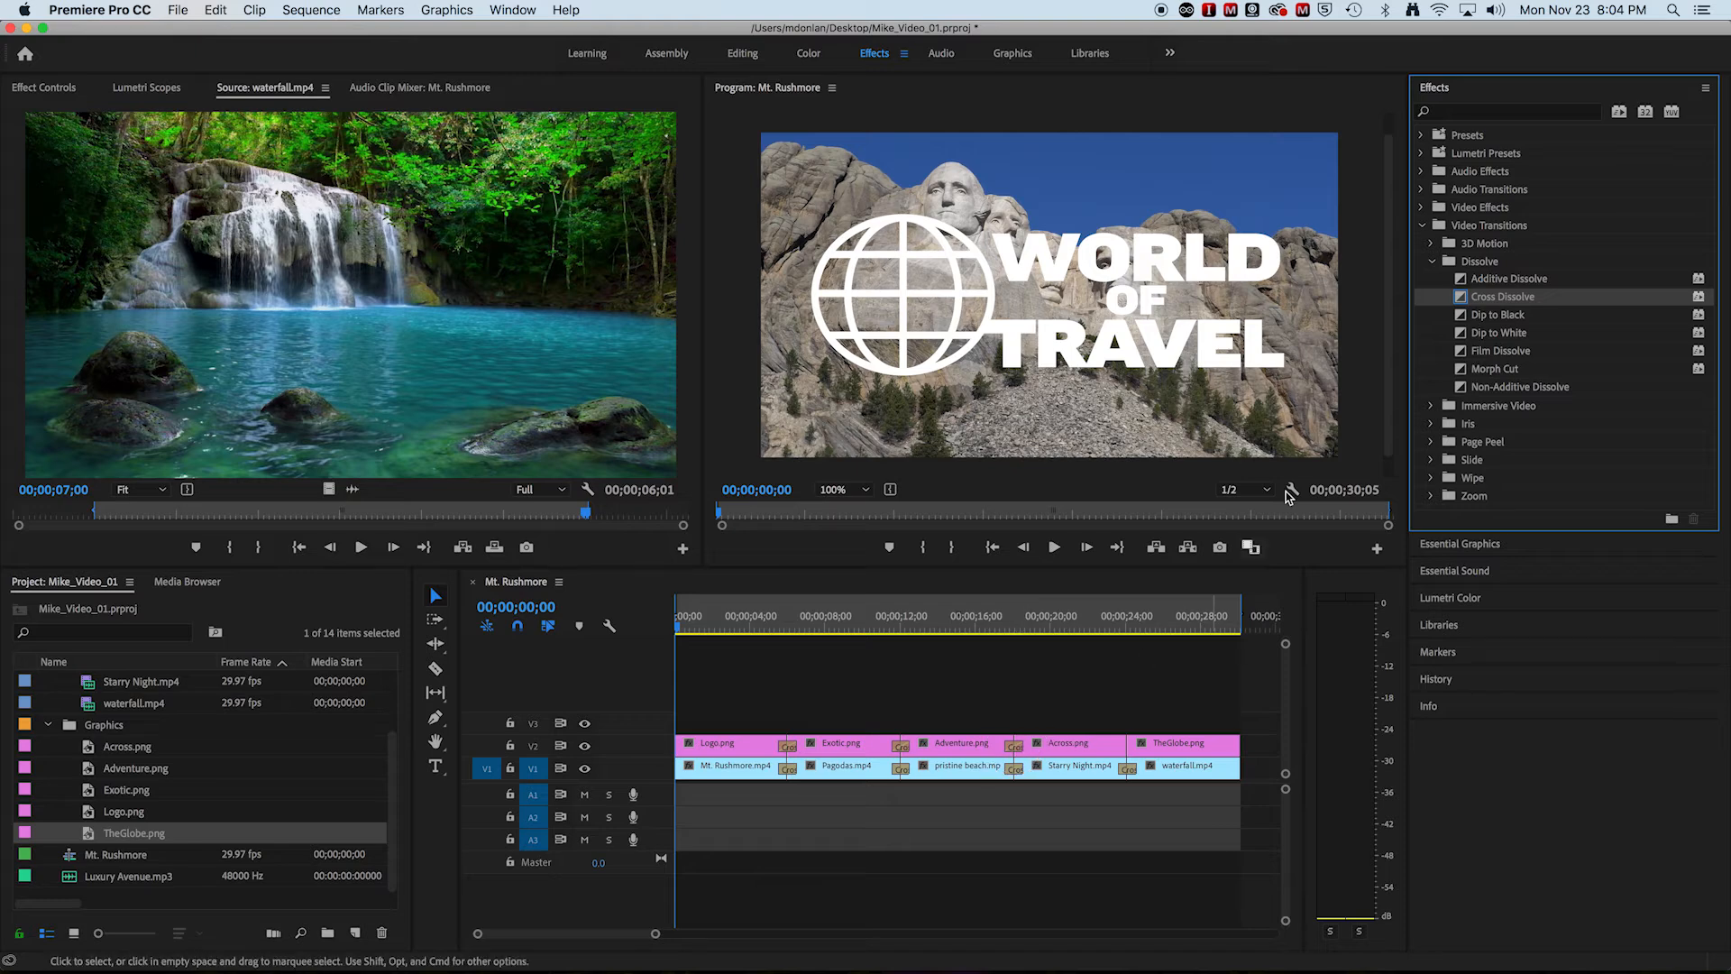
drag(1467, 298, 1126, 747)
click(1055, 548)
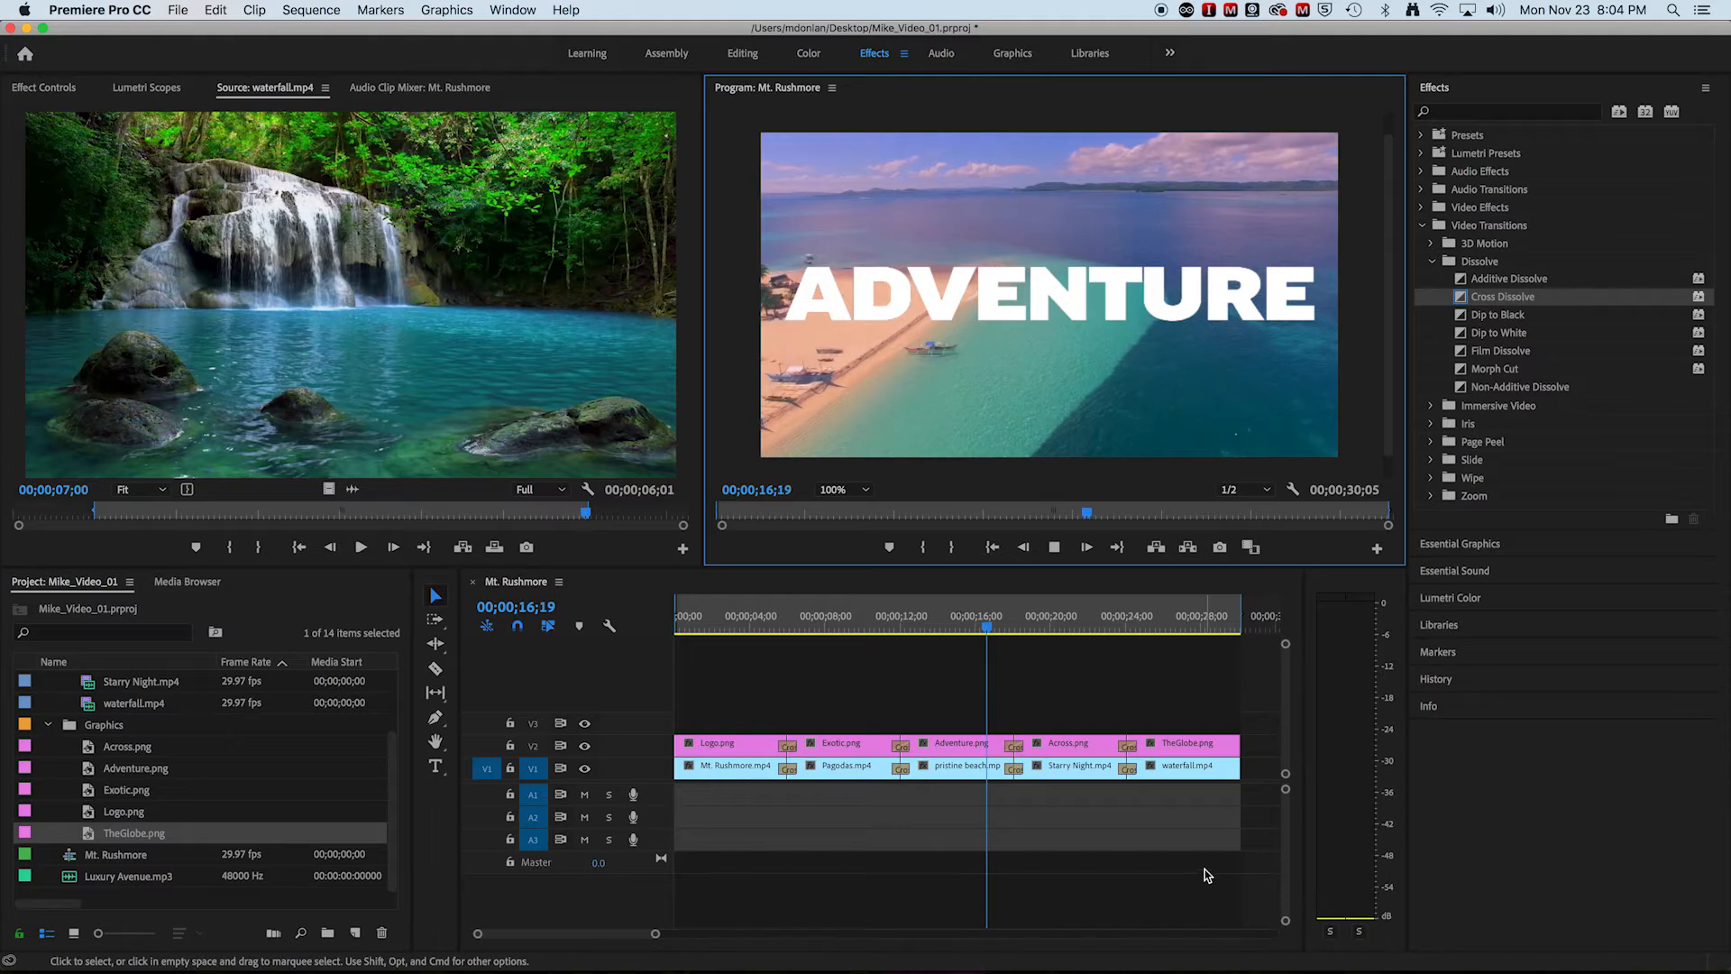
Step: Add a Dip to Black to the end of both waterfall.mp4 on V1 and TheGlobe.png on V2
scroll(1205, 869, right, 1)
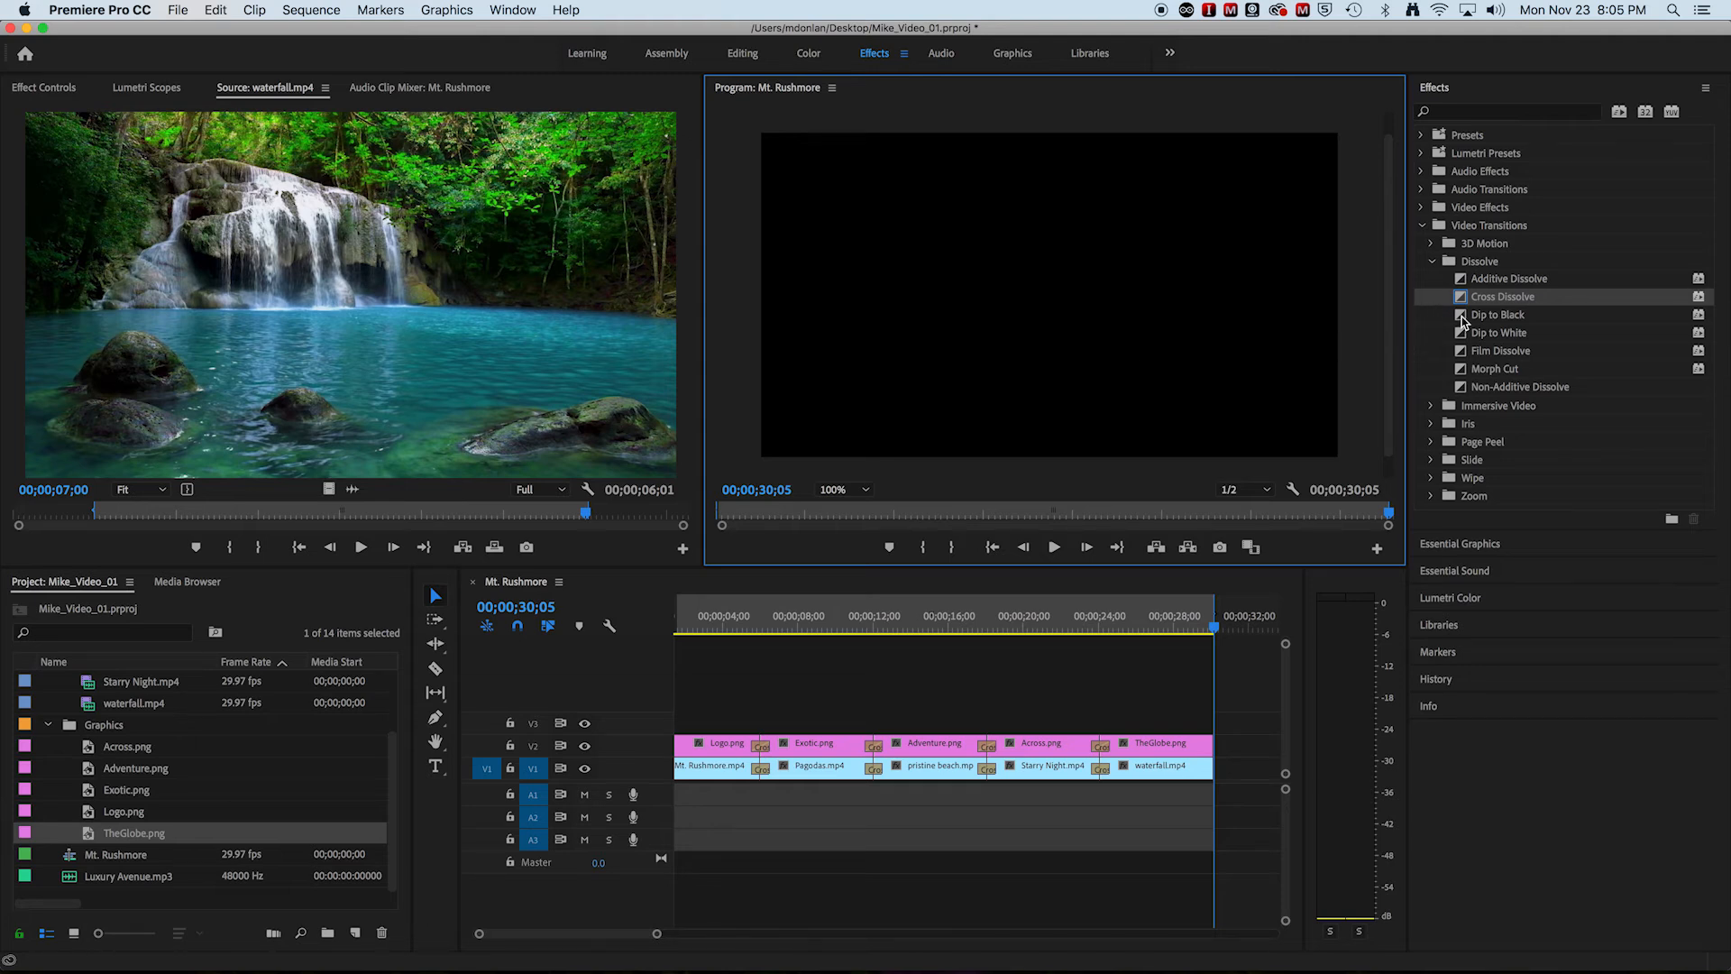
drag(1463, 318, 1201, 766)
drag(1461, 299, 1213, 747)
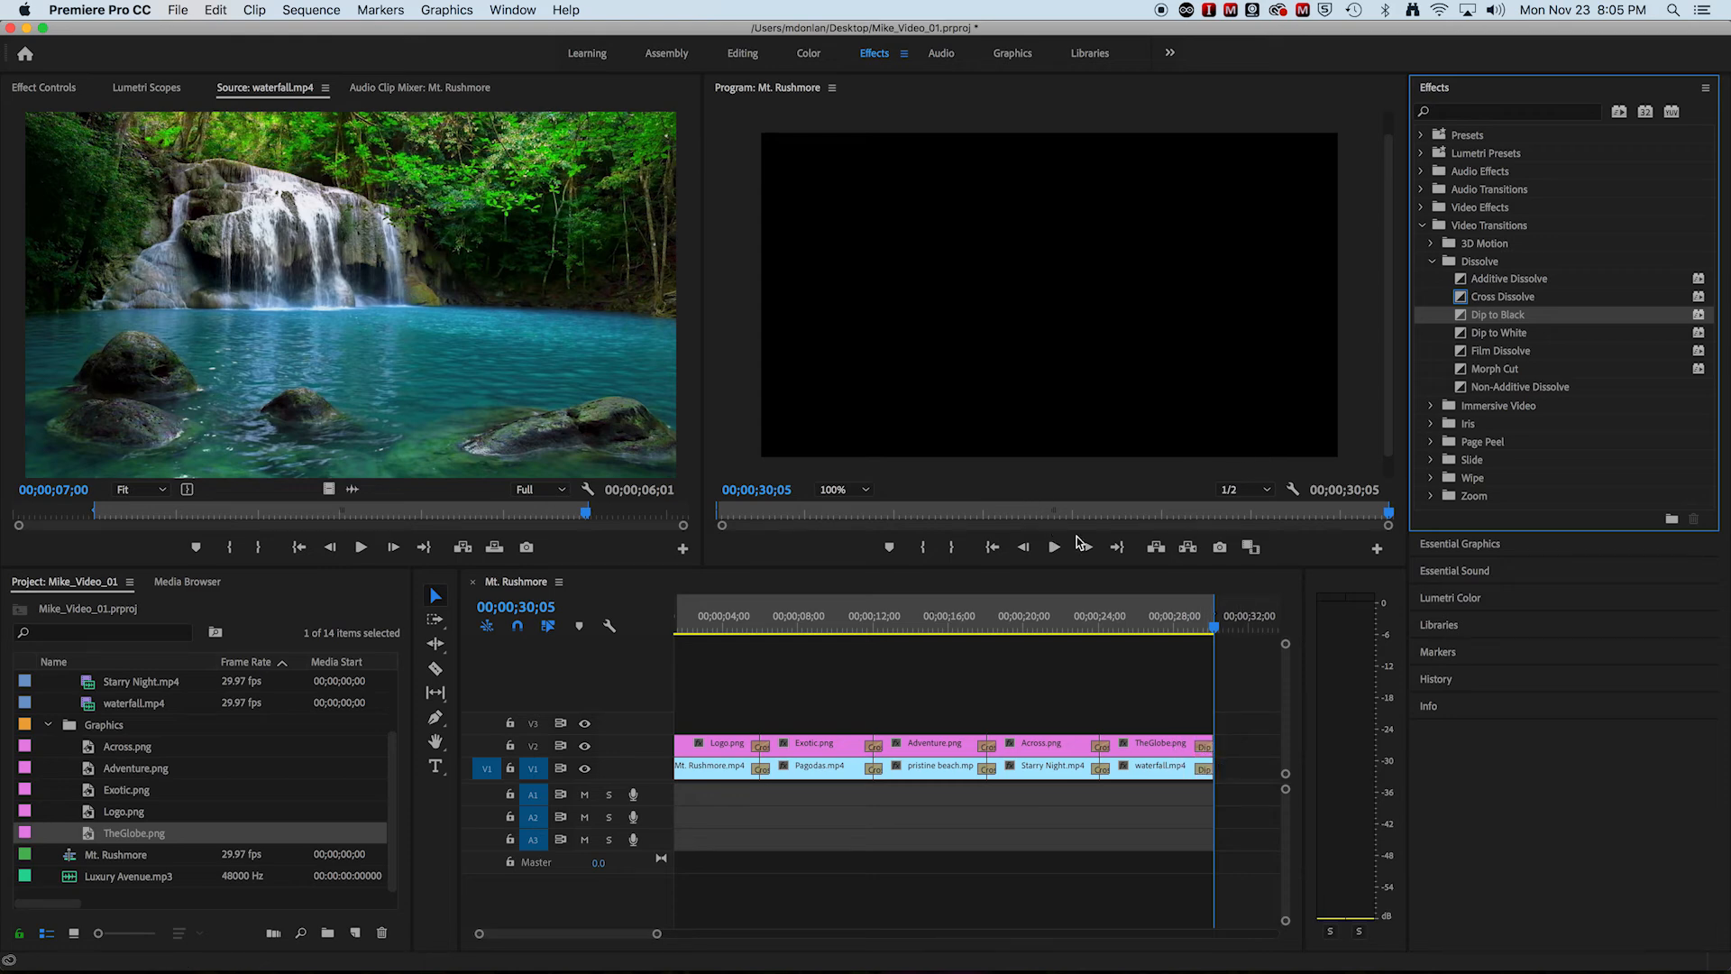
Step: Play the sequence from within the Across.png clip to review the closing Dip to Black
click(1214, 629)
drag(1213, 629, 1034, 629)
click(1054, 547)
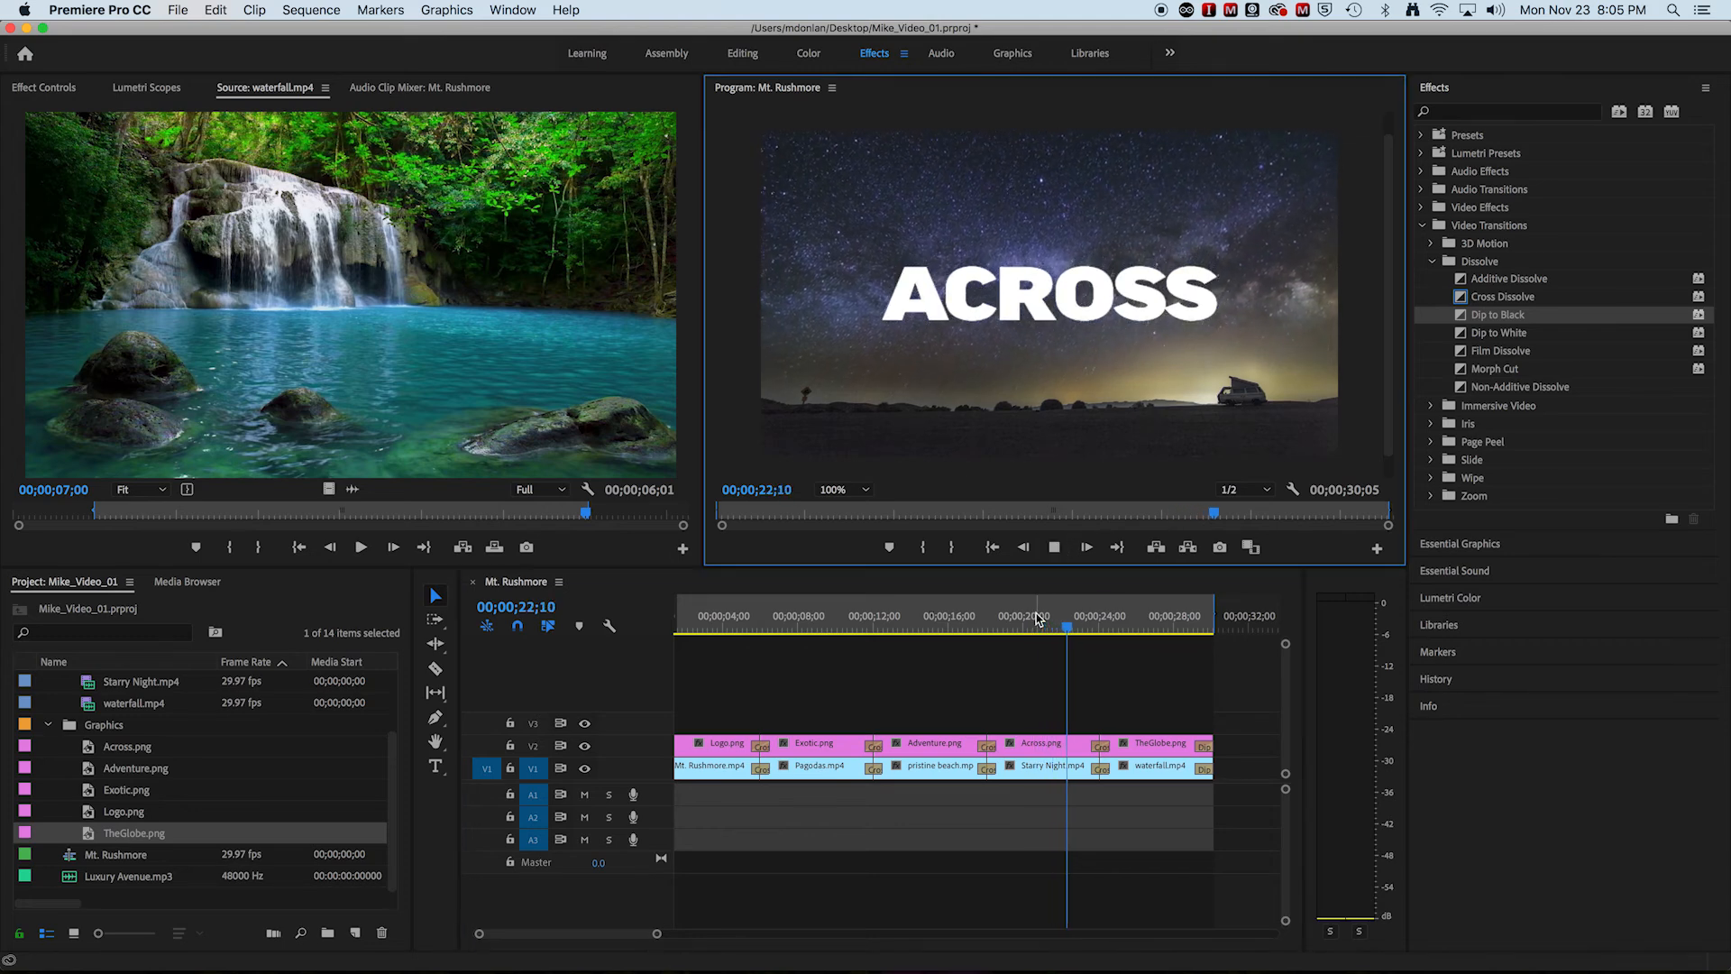